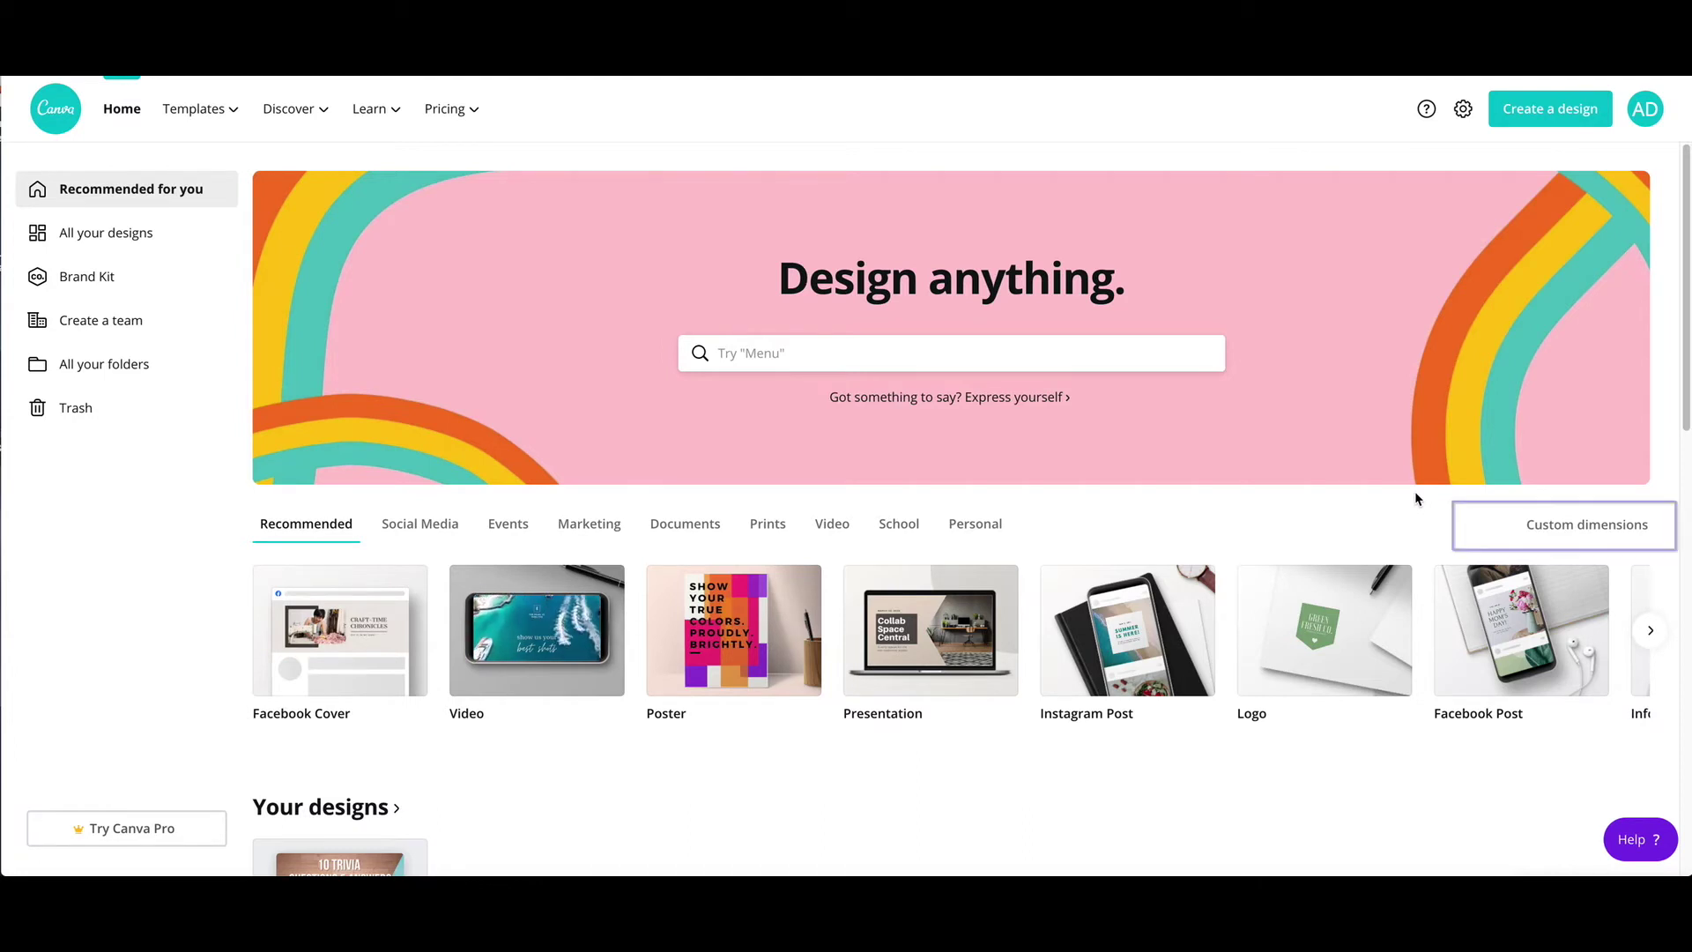
Step: Create a new custom-size design of 2500 × 2000 px
click(1549, 531)
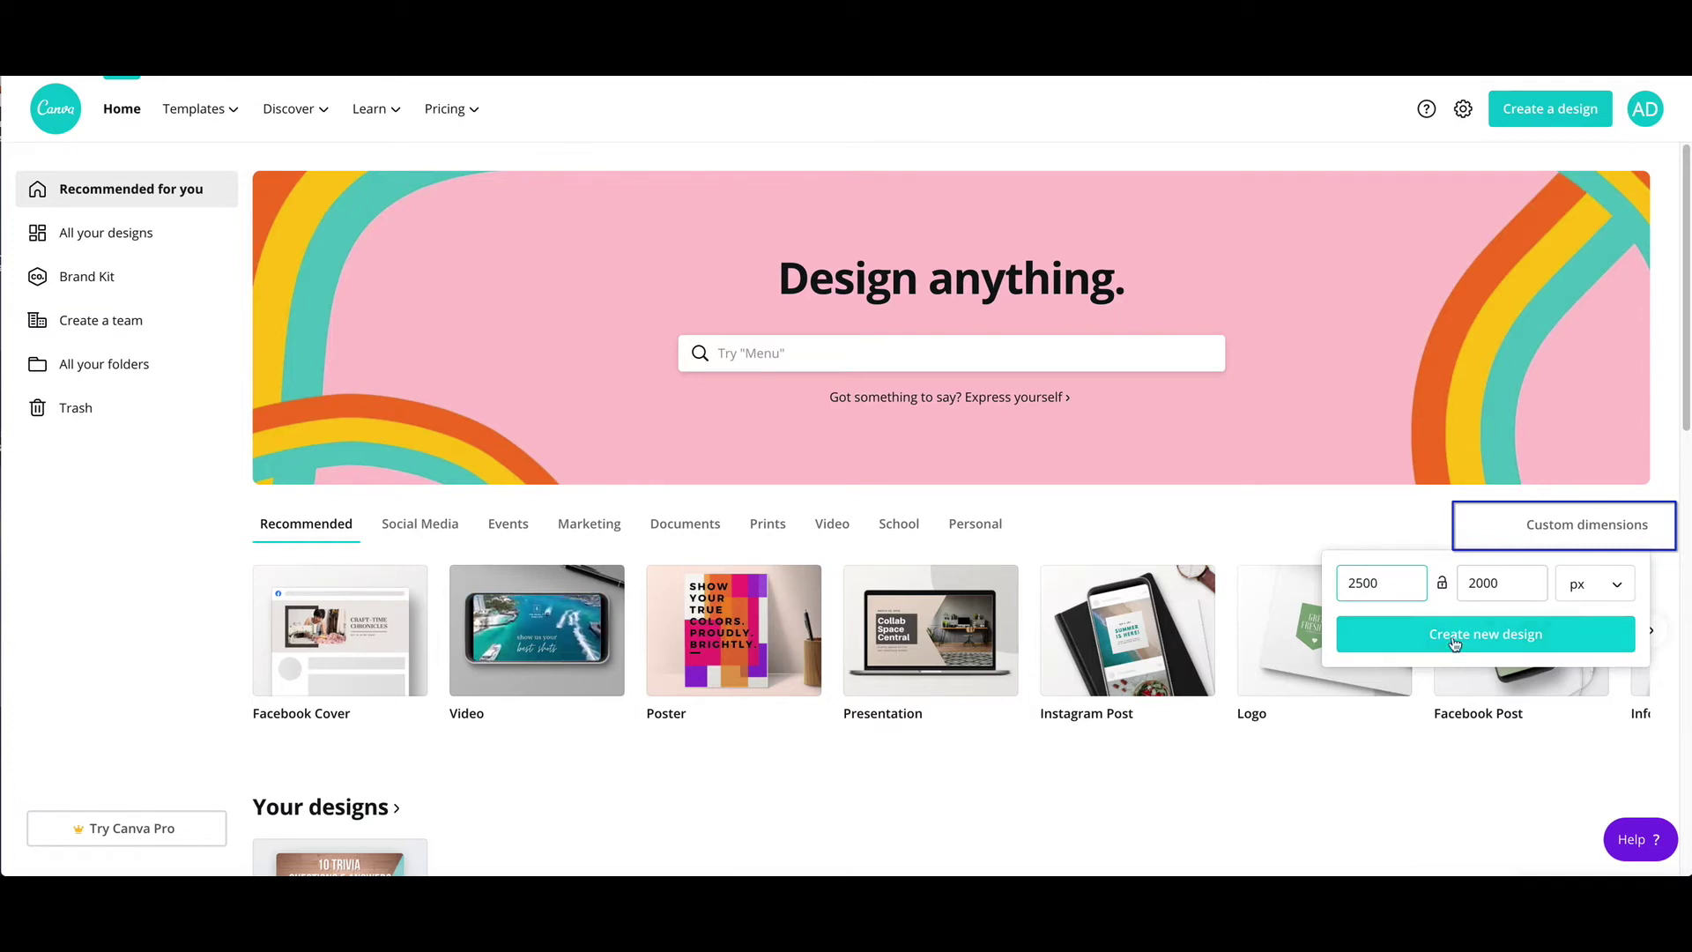
click(1486, 634)
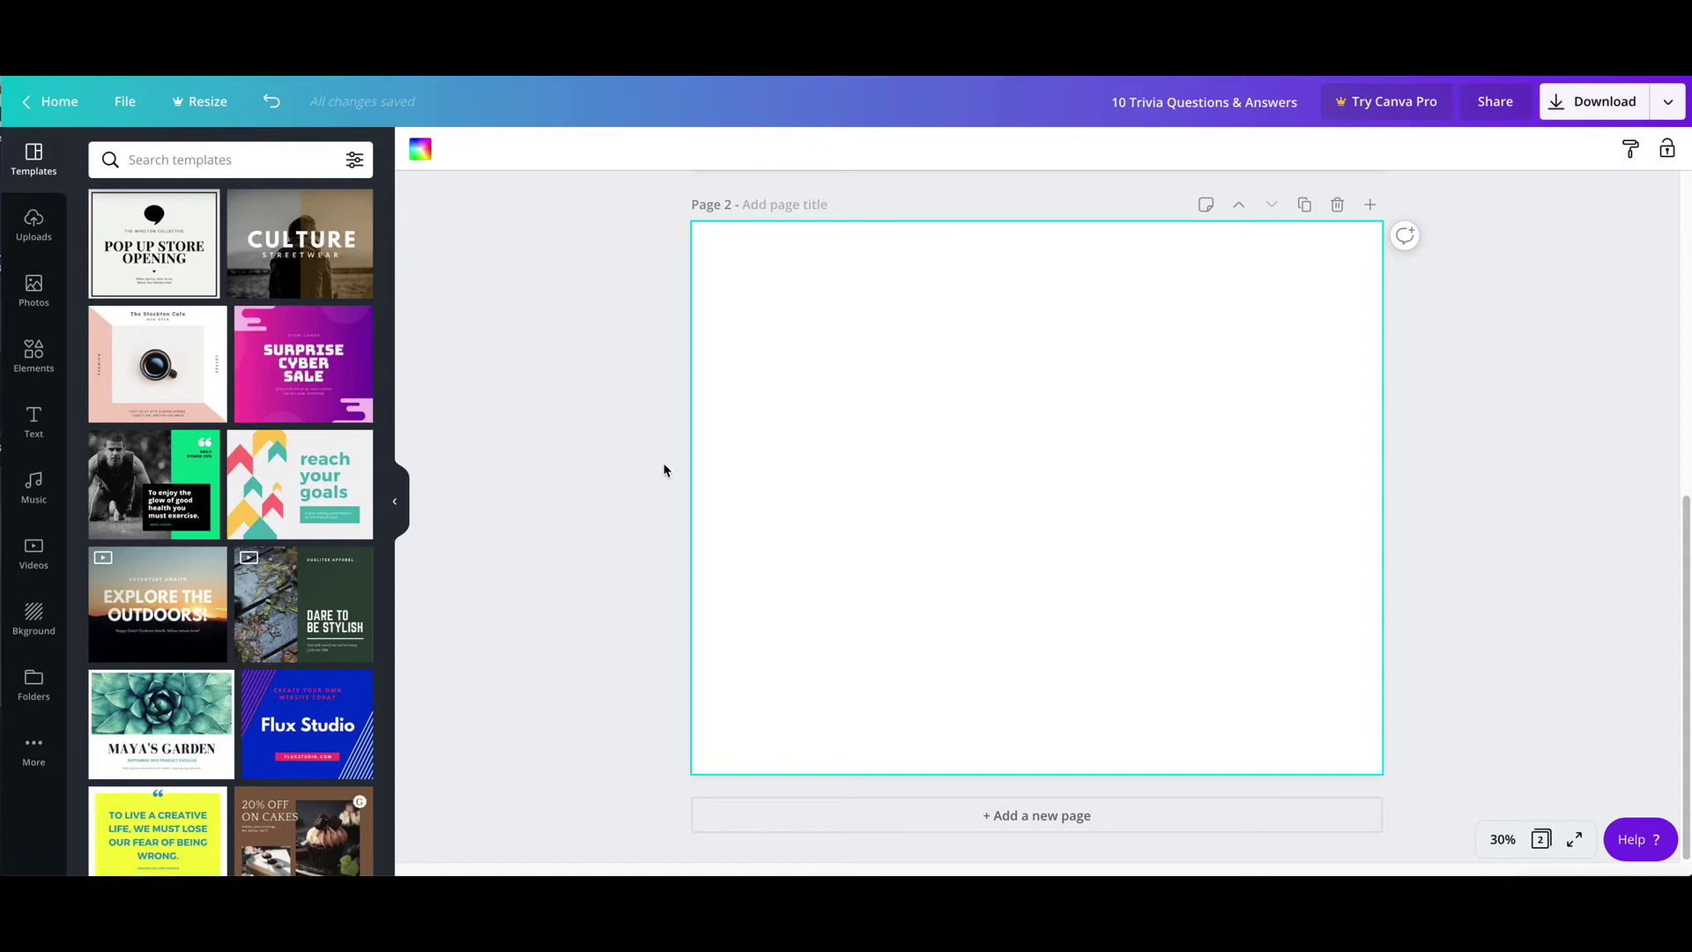
Step: Review Page 1's finished trivia mockup, then bring up background choices for Page 2
scroll(659, 464, up, 5)
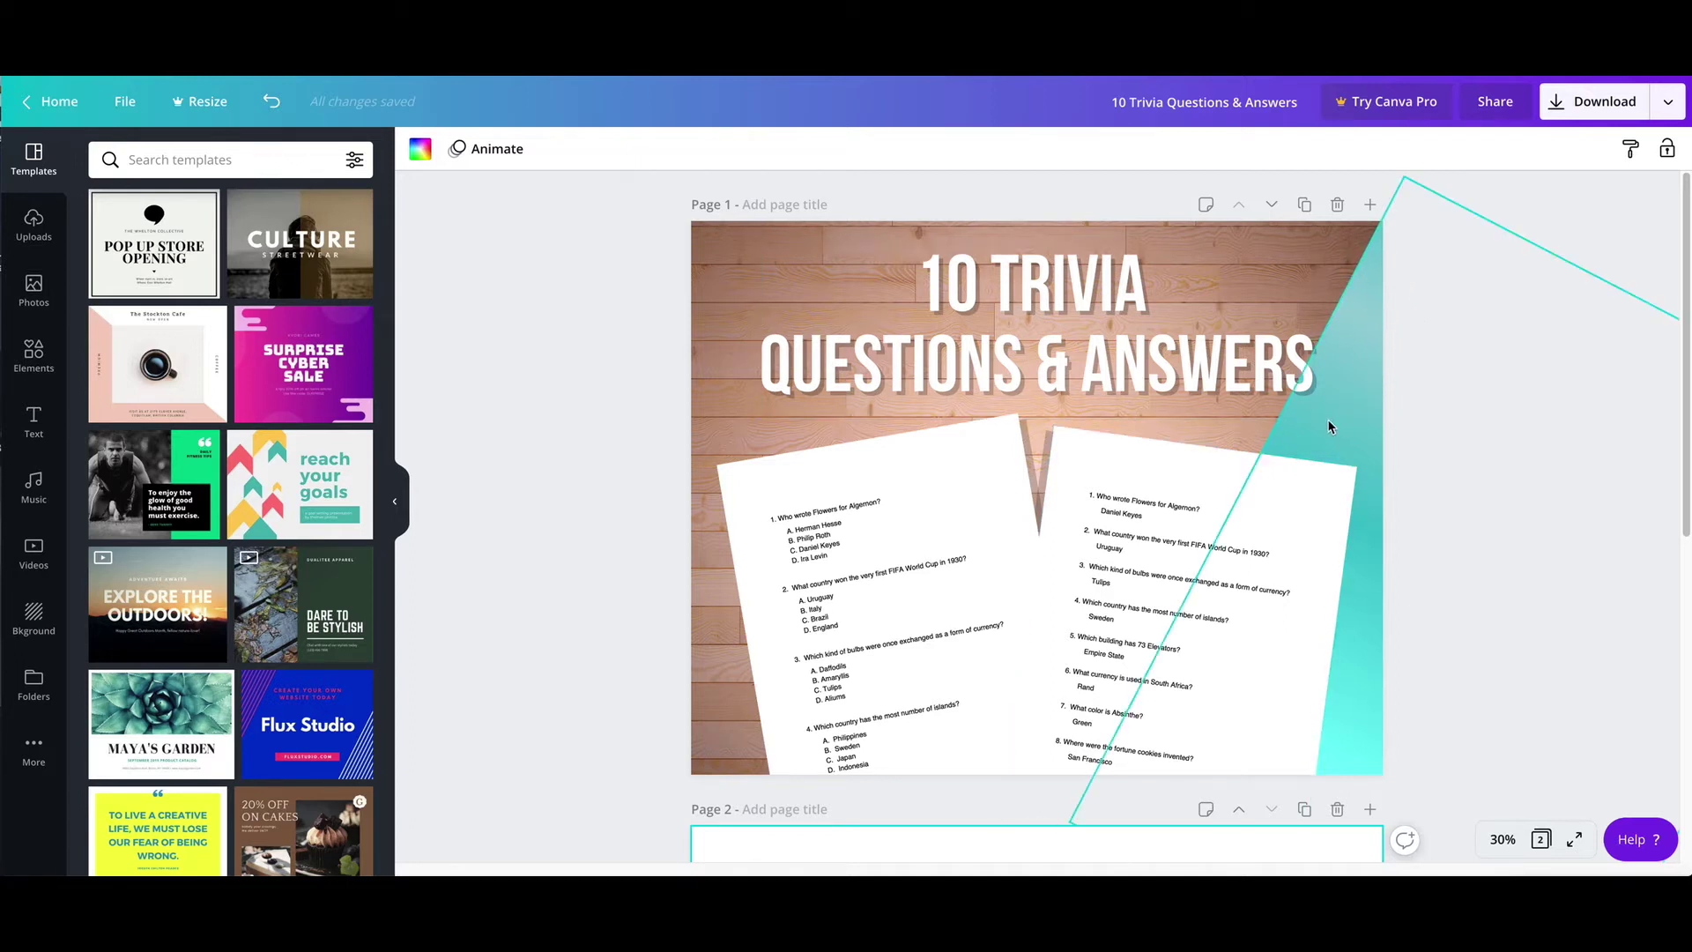
scroll(582, 585, down, 7)
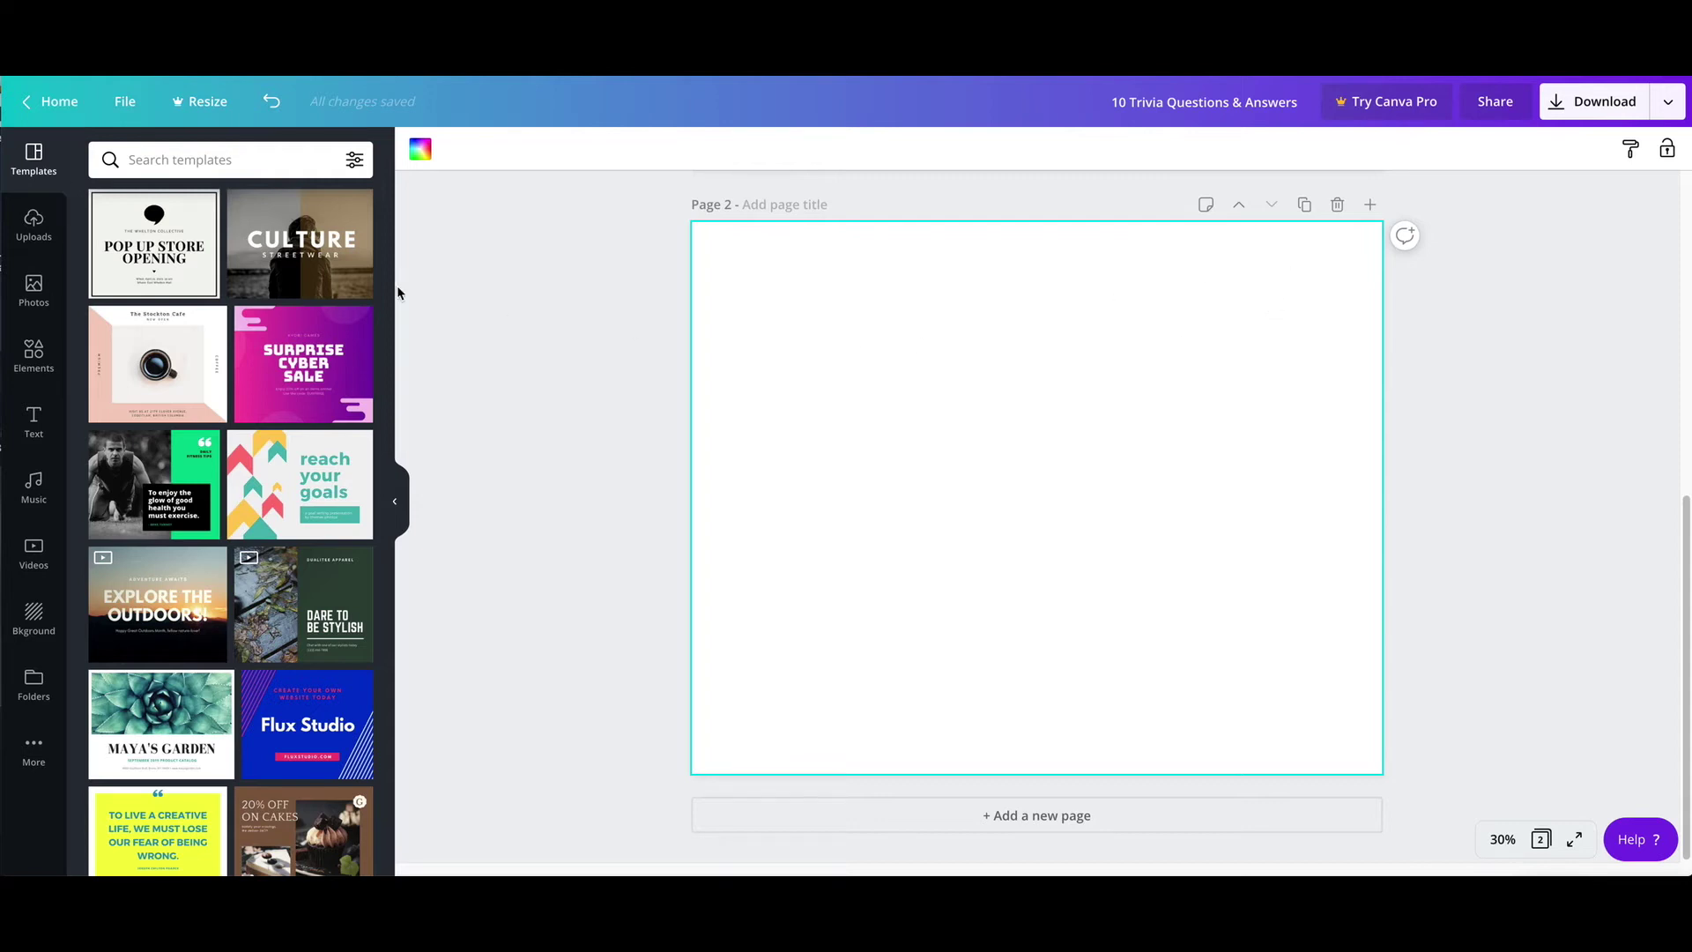
click(35, 619)
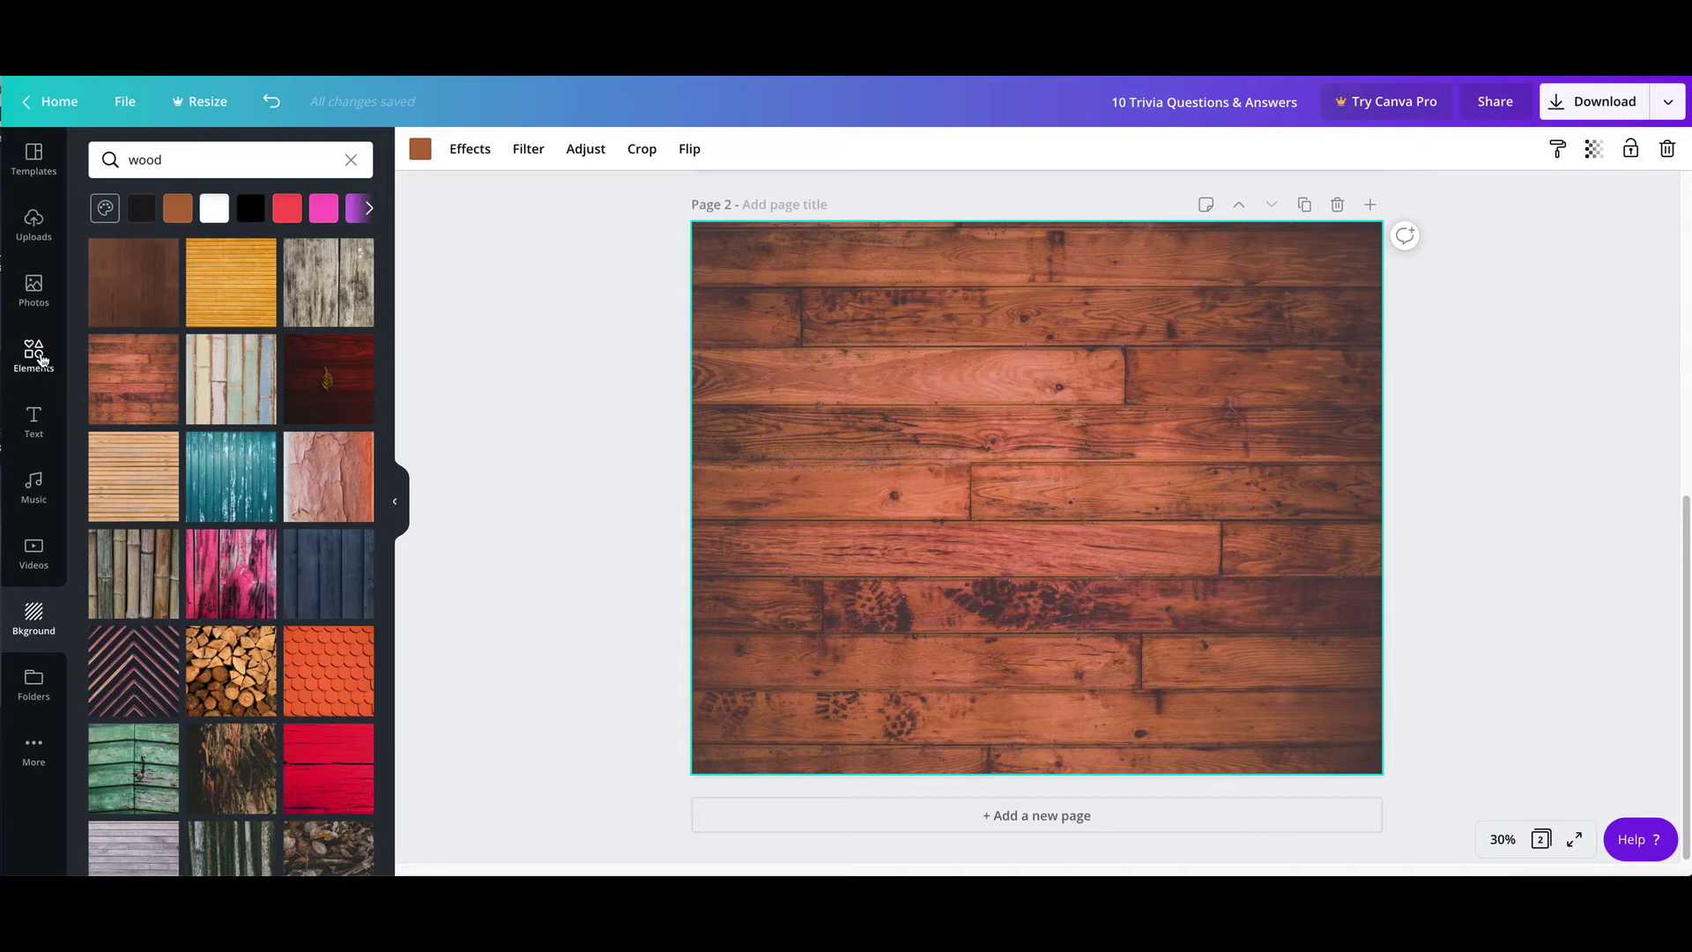
Step: Add a square shape on the page's right side and fill it black
click(45, 364)
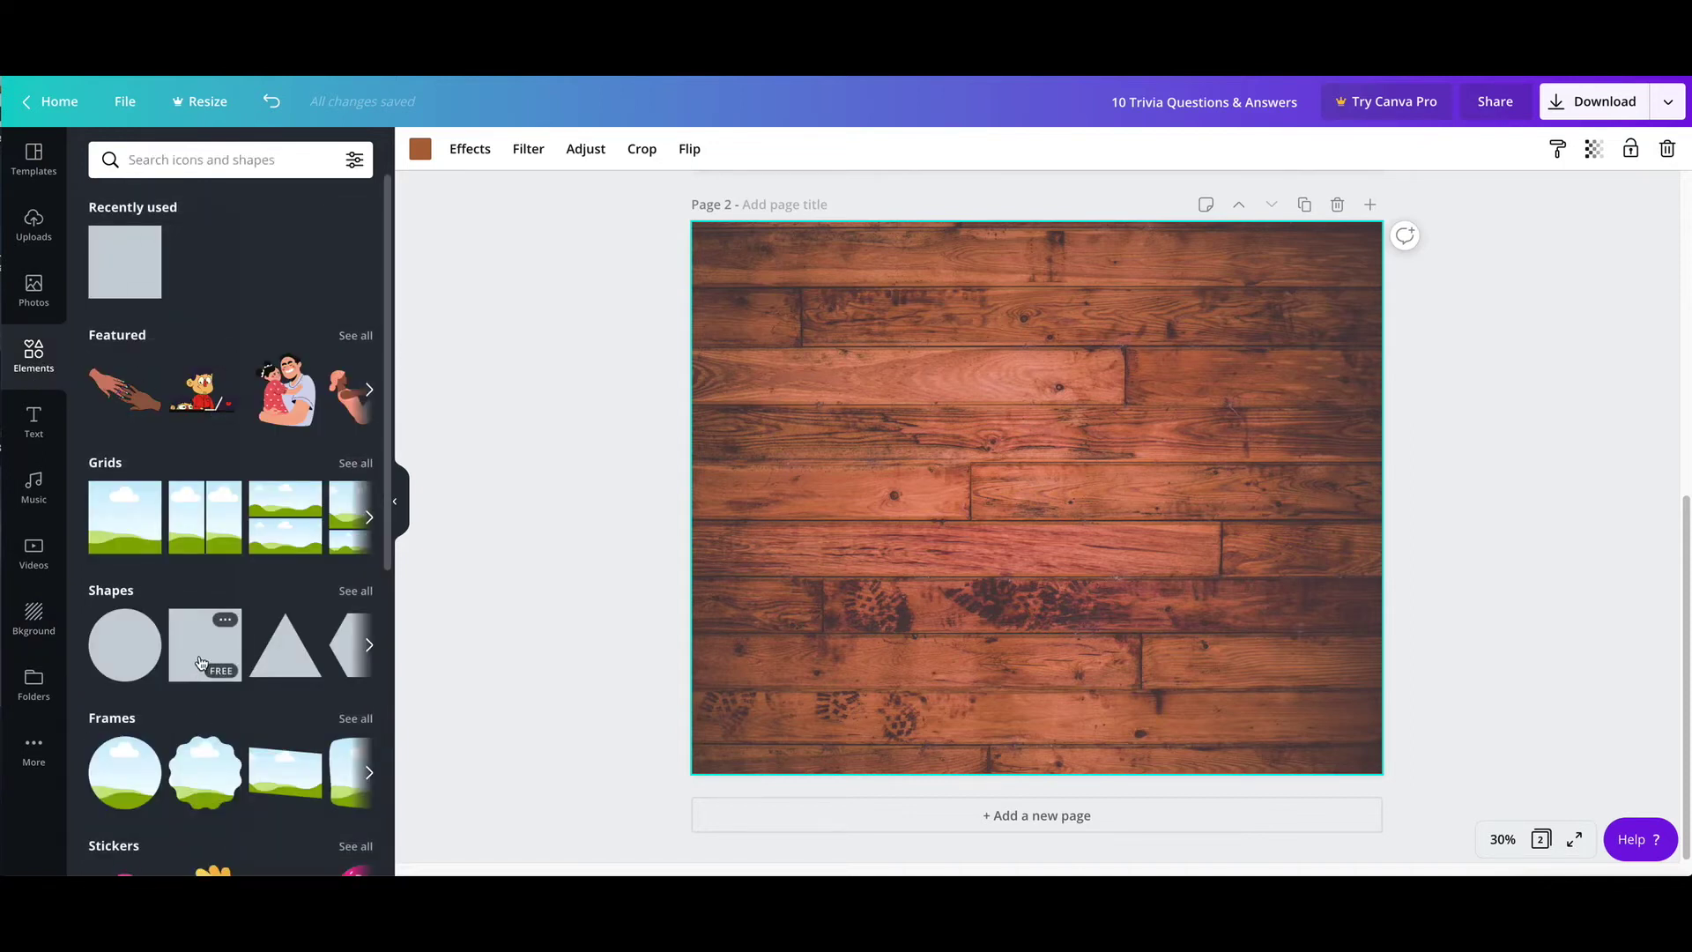
drag(201, 663, 1216, 450)
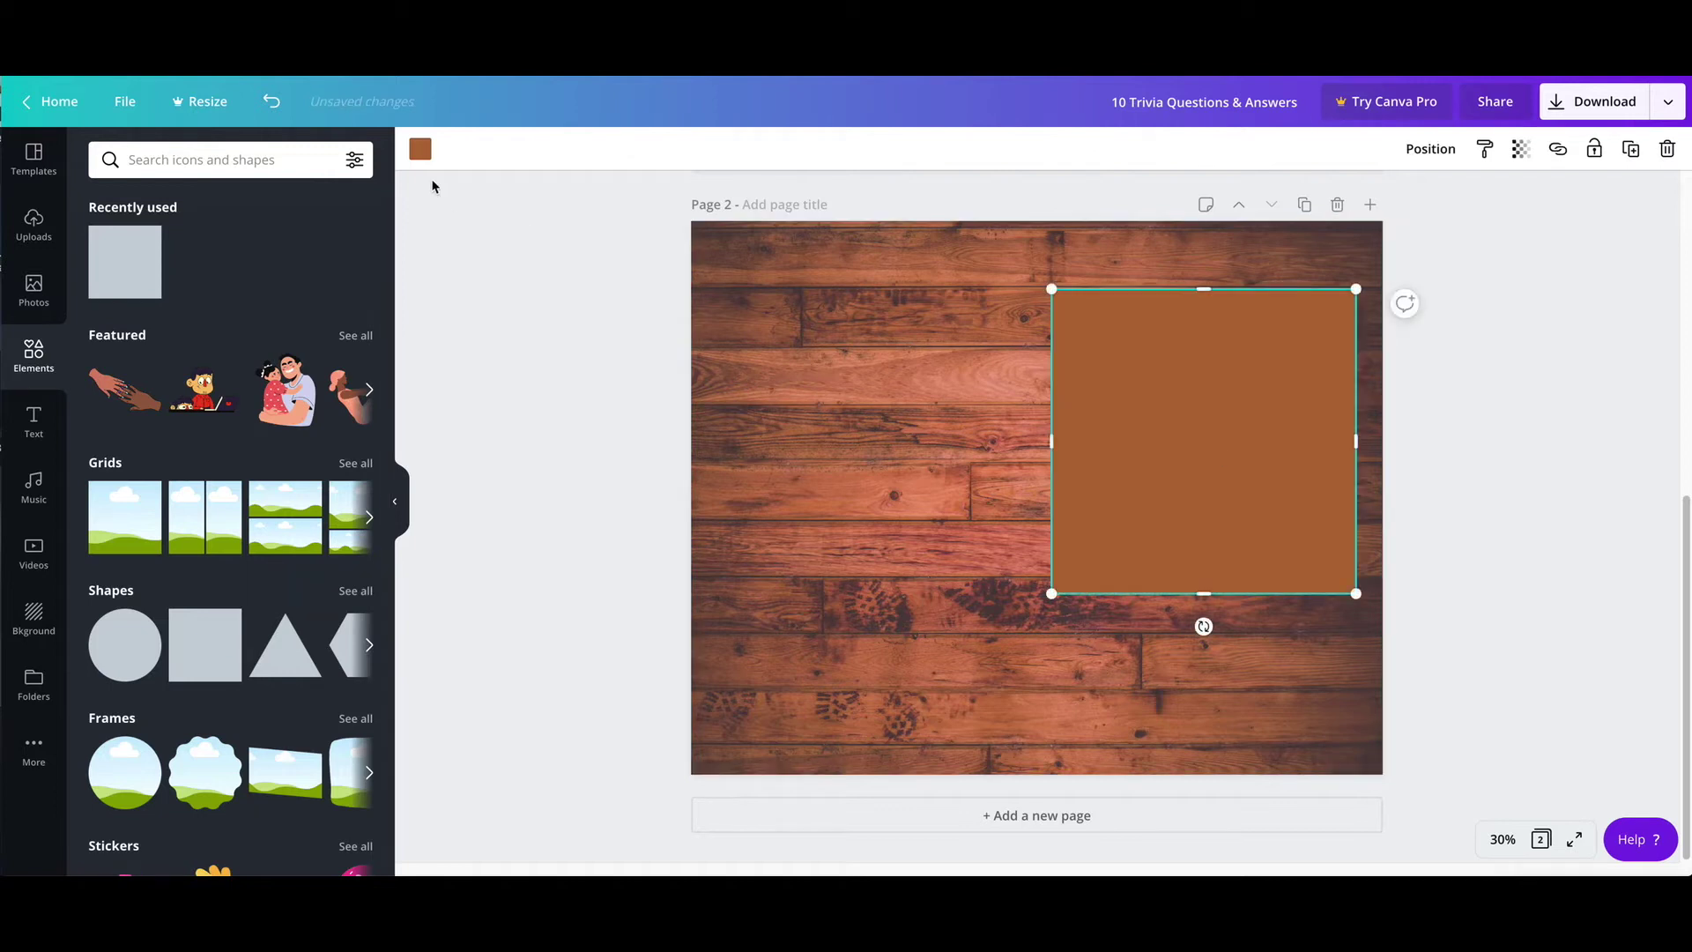
click(421, 152)
click(109, 338)
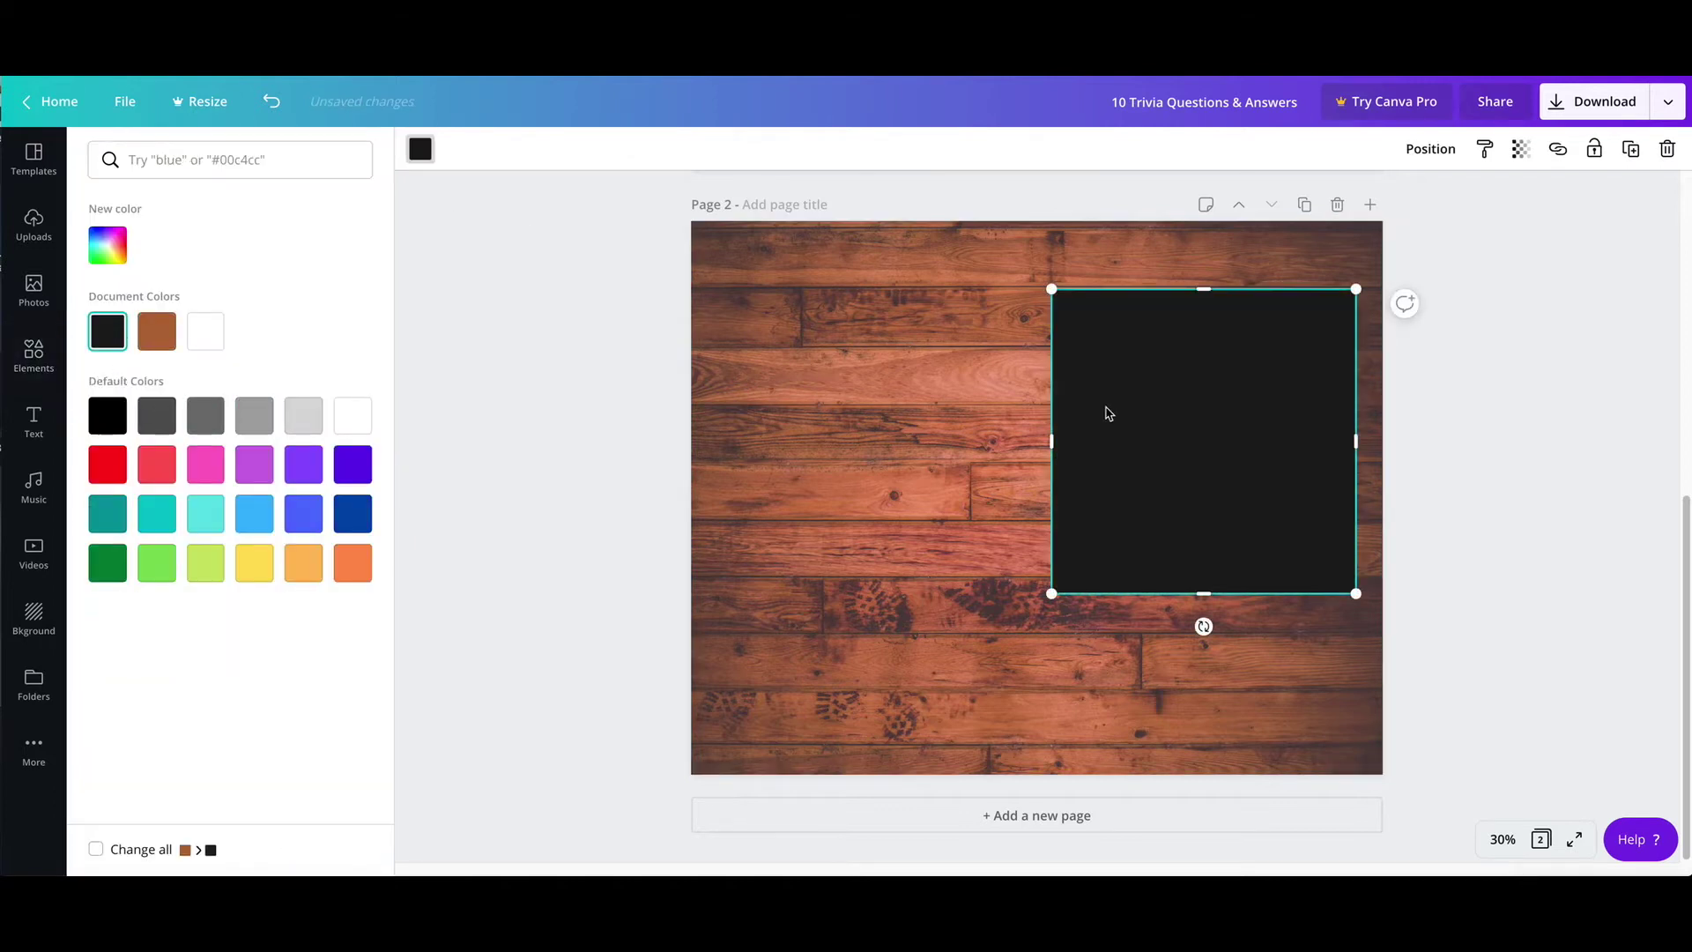
click(1268, 414)
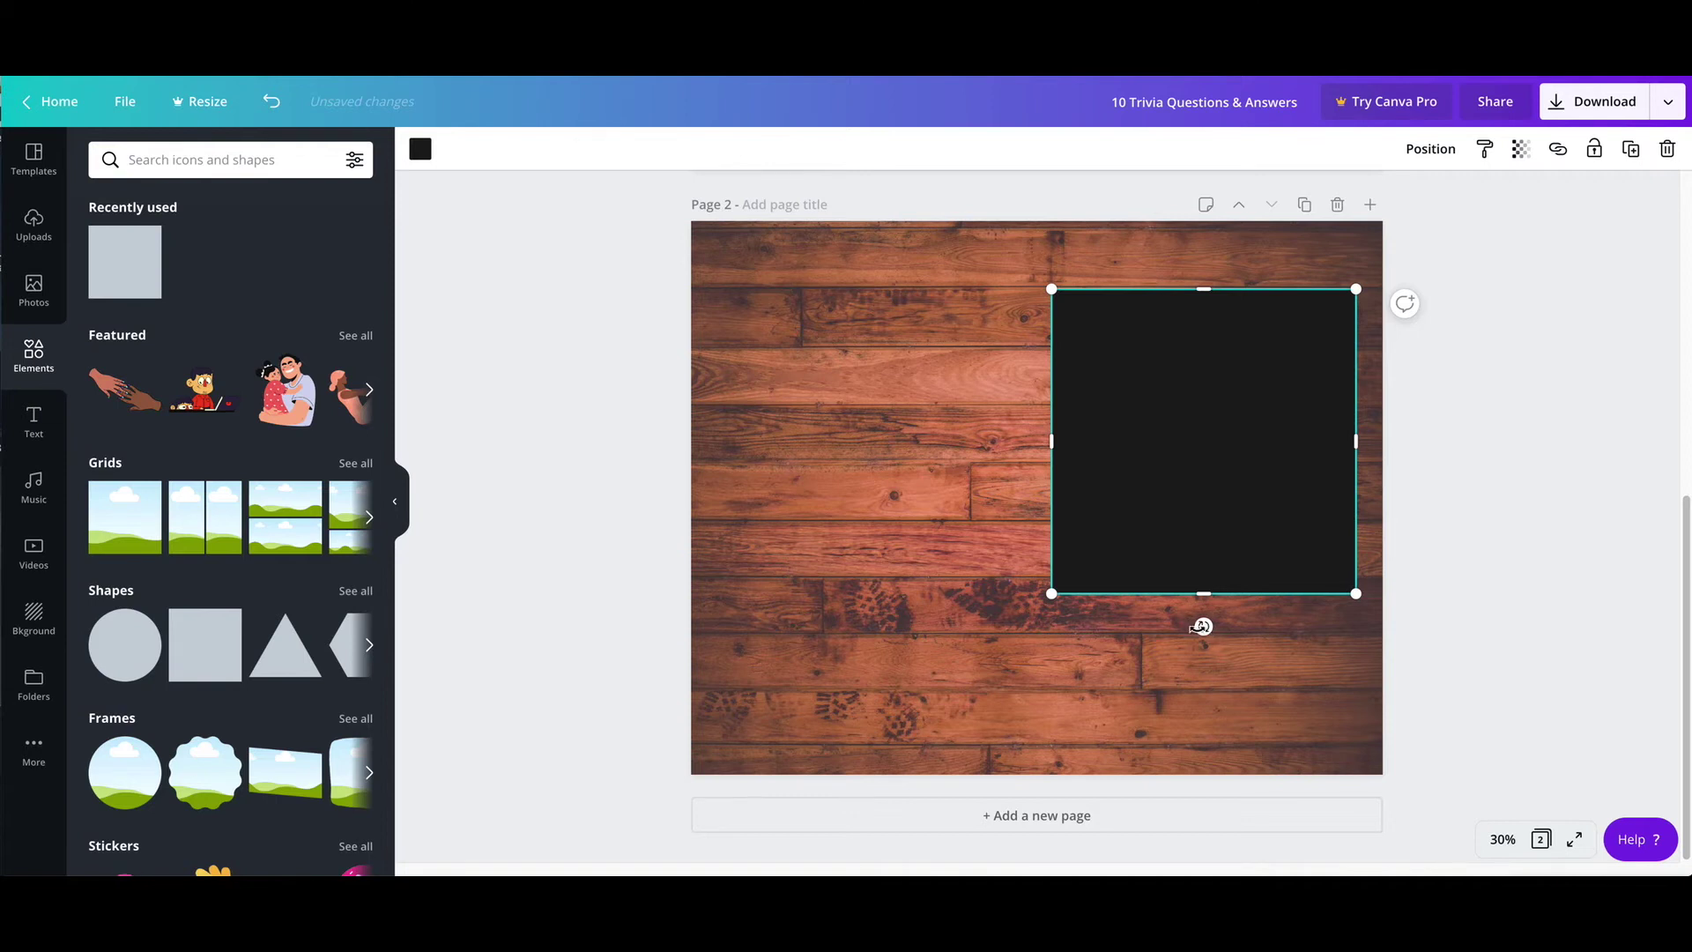
Step: Rotate and enlarge the square over the lower-right corner and recolour it mint green
drag(1202, 627, 1149, 616)
drag(1012, 540, 1419, 683)
click(425, 155)
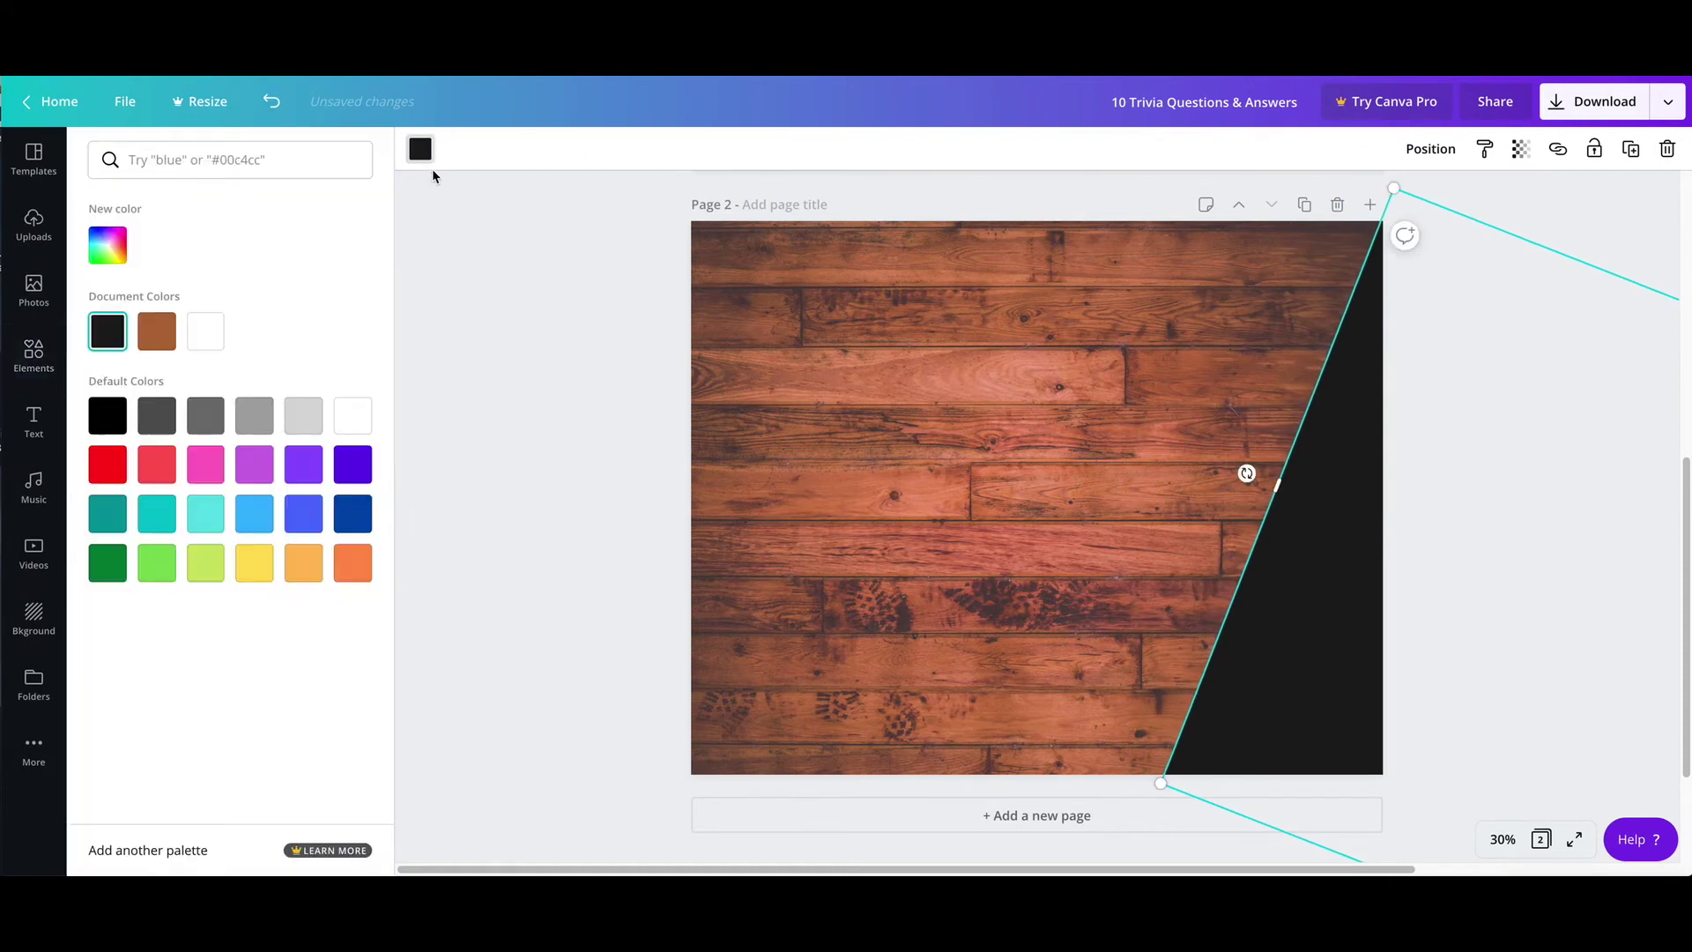
click(108, 245)
mouse_move(177, 352)
mouse_down()
mouse_move(344, 343)
mouse_move(282, 369)
mouse_move(260, 403)
mouse_up()
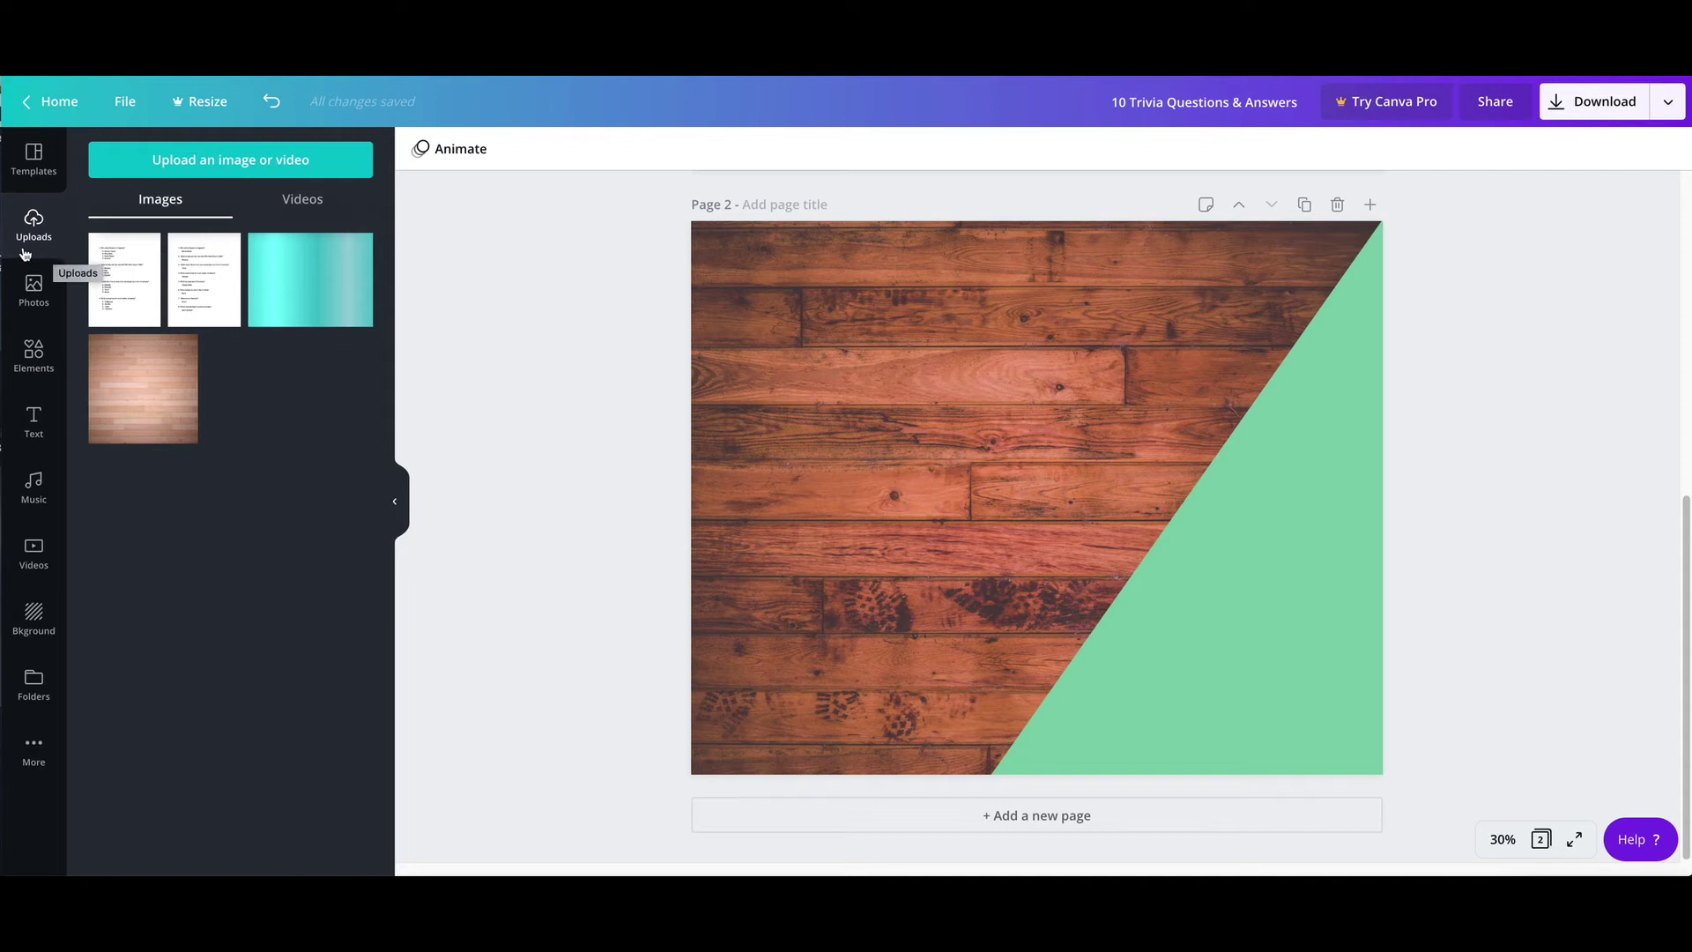
Step: Add the uploaded quiz-sheets image over the wood background, then bring up text options
click(135, 300)
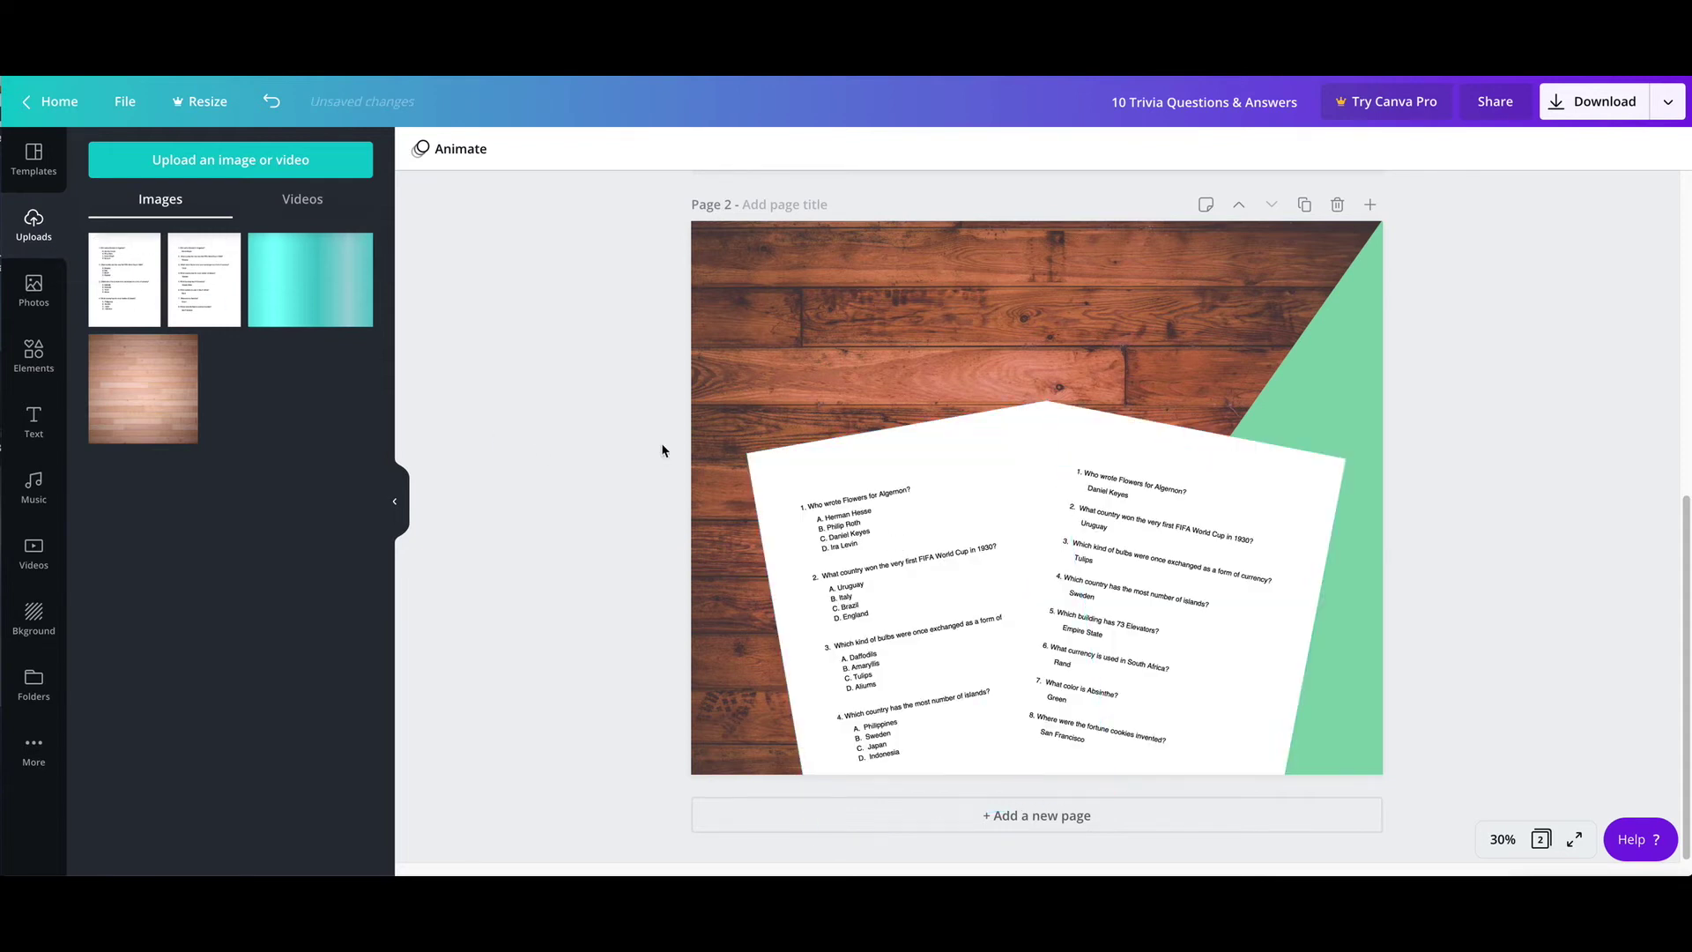
click(41, 430)
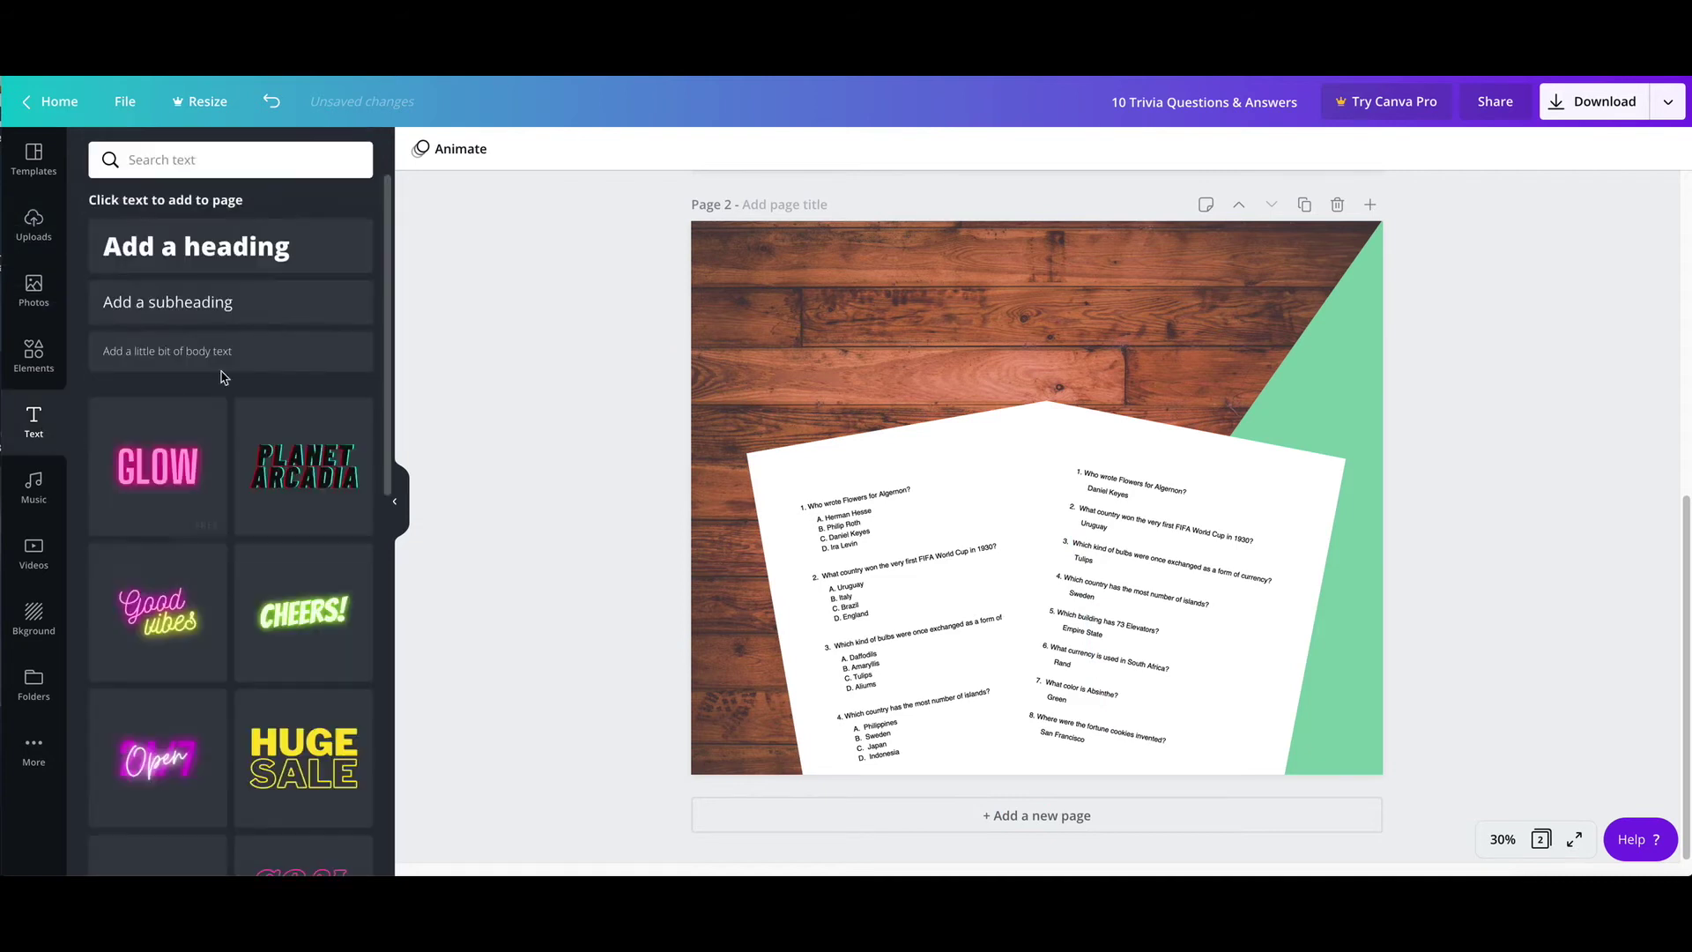
Step: Add a heading '10 Trivia Questions & Answers' at size 80 in white
click(194, 247)
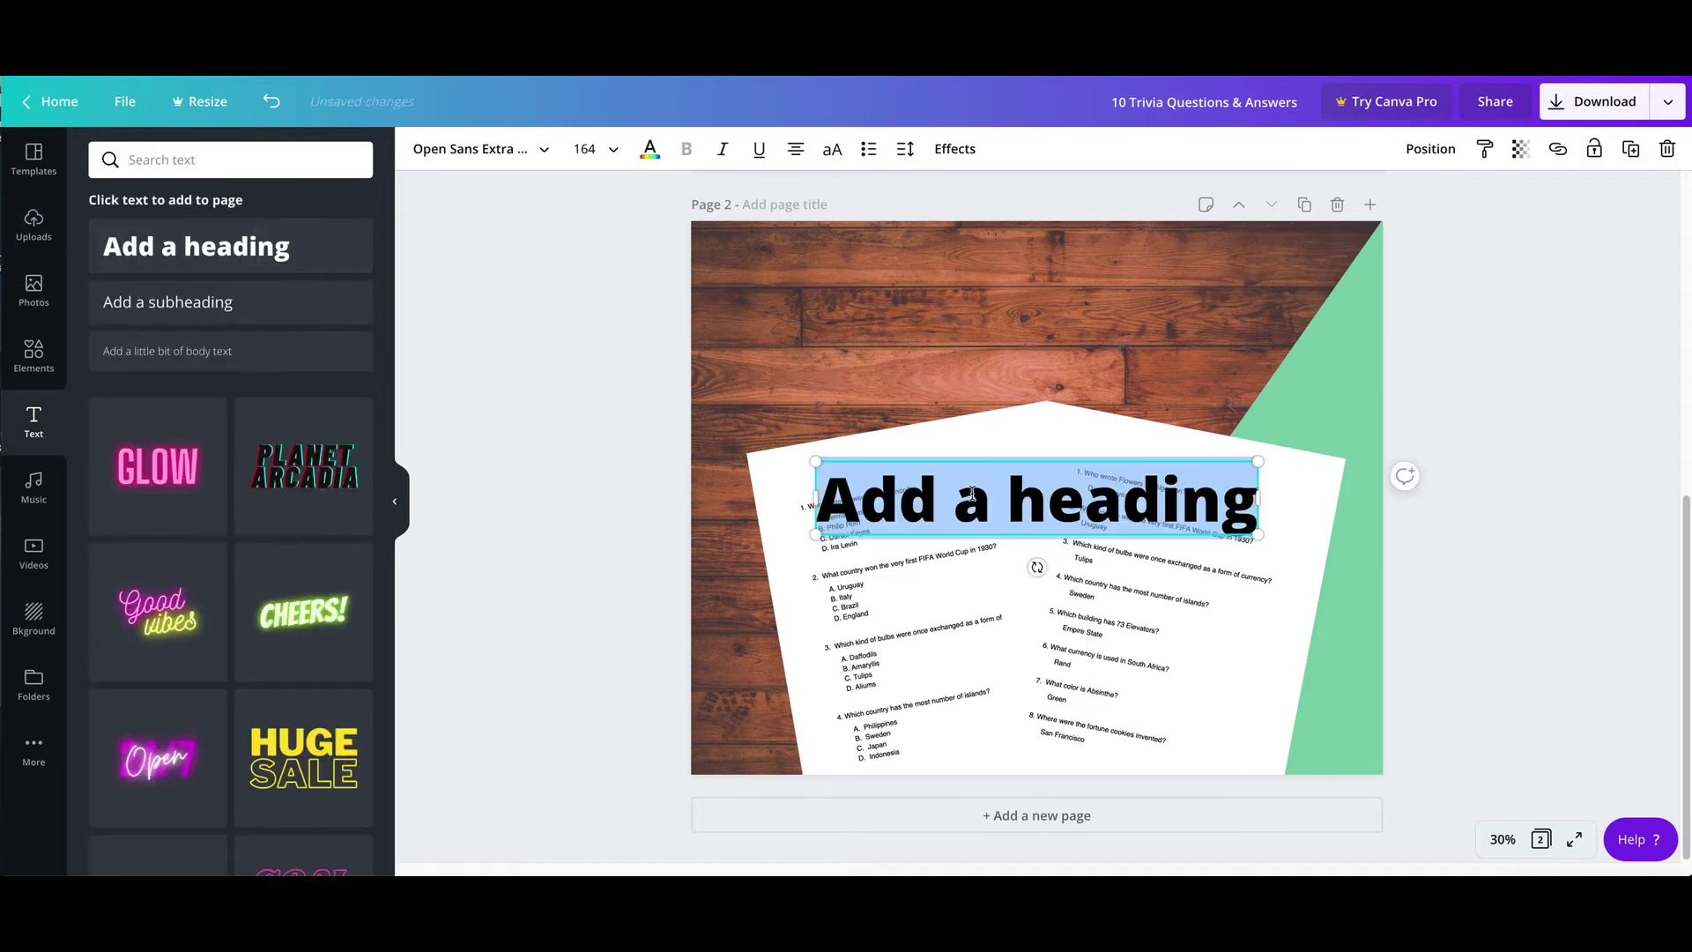
text(10 Trivia Questions & Answers)
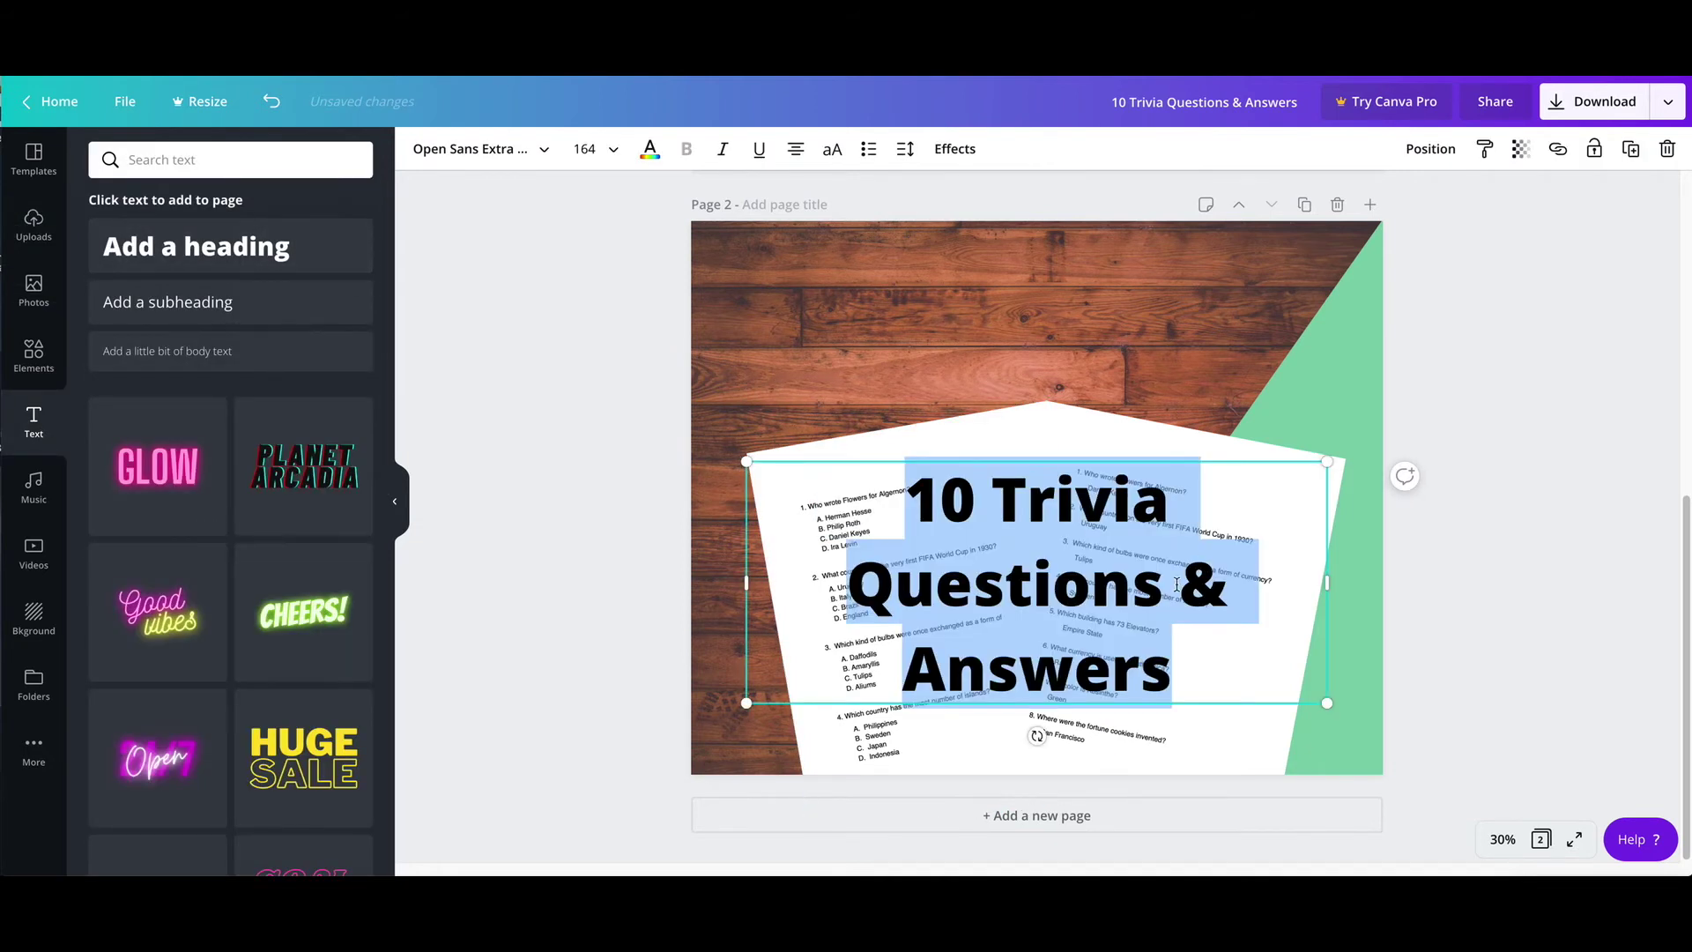
click(614, 152)
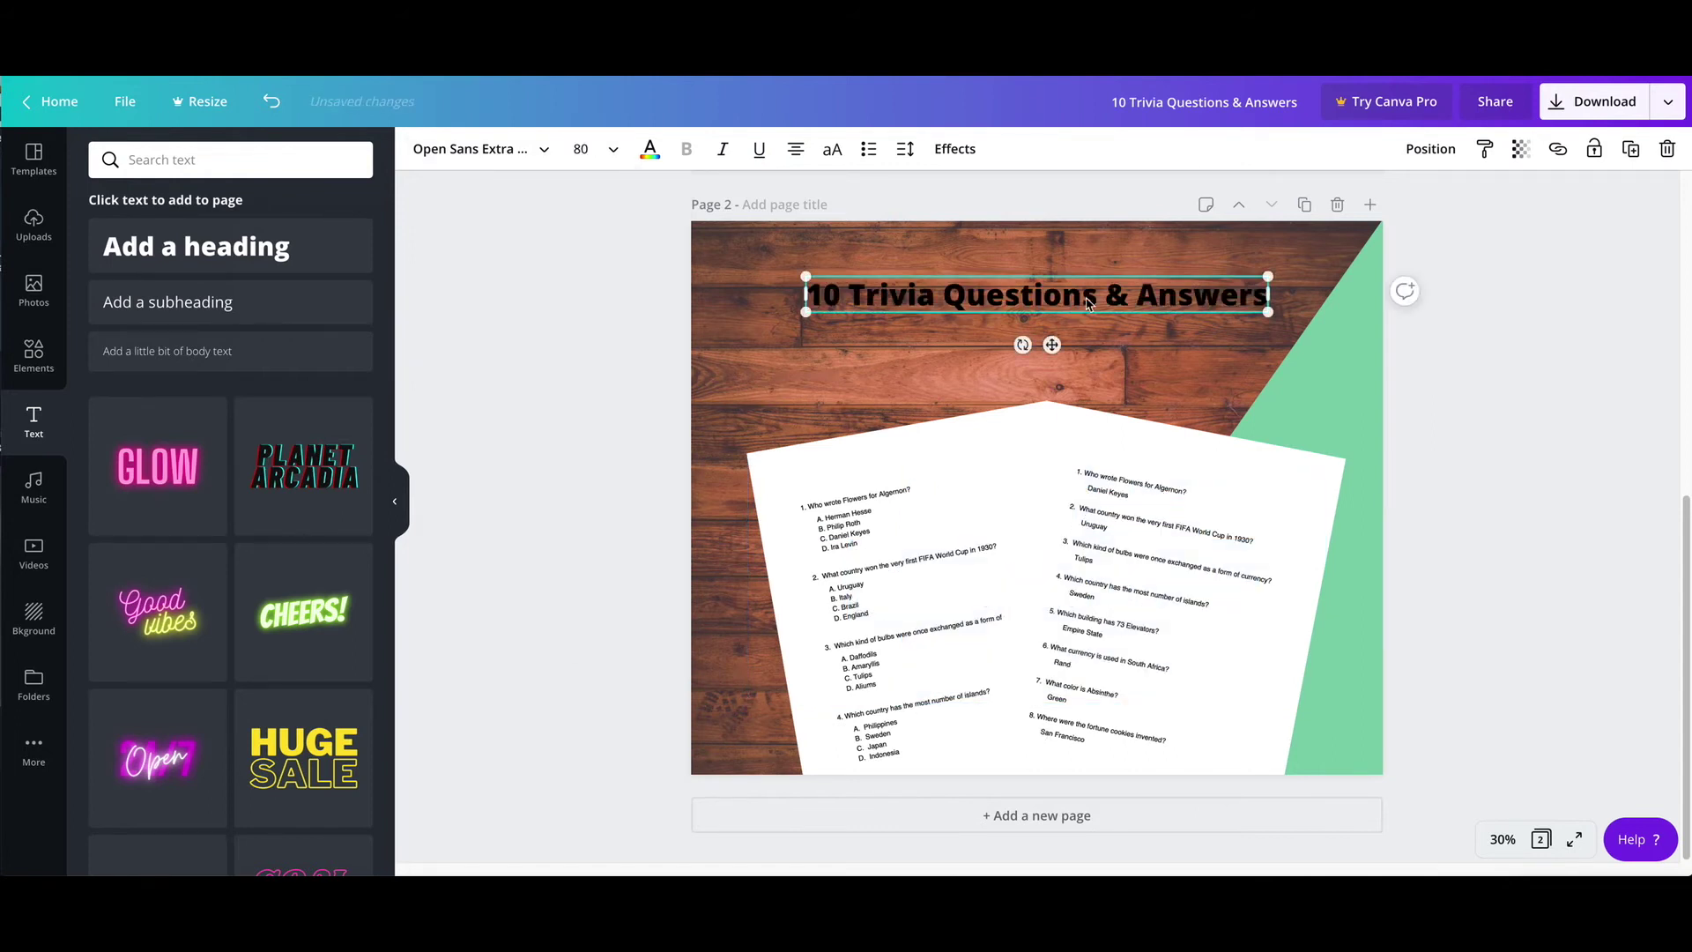
click(652, 487)
triple_click(1142, 304)
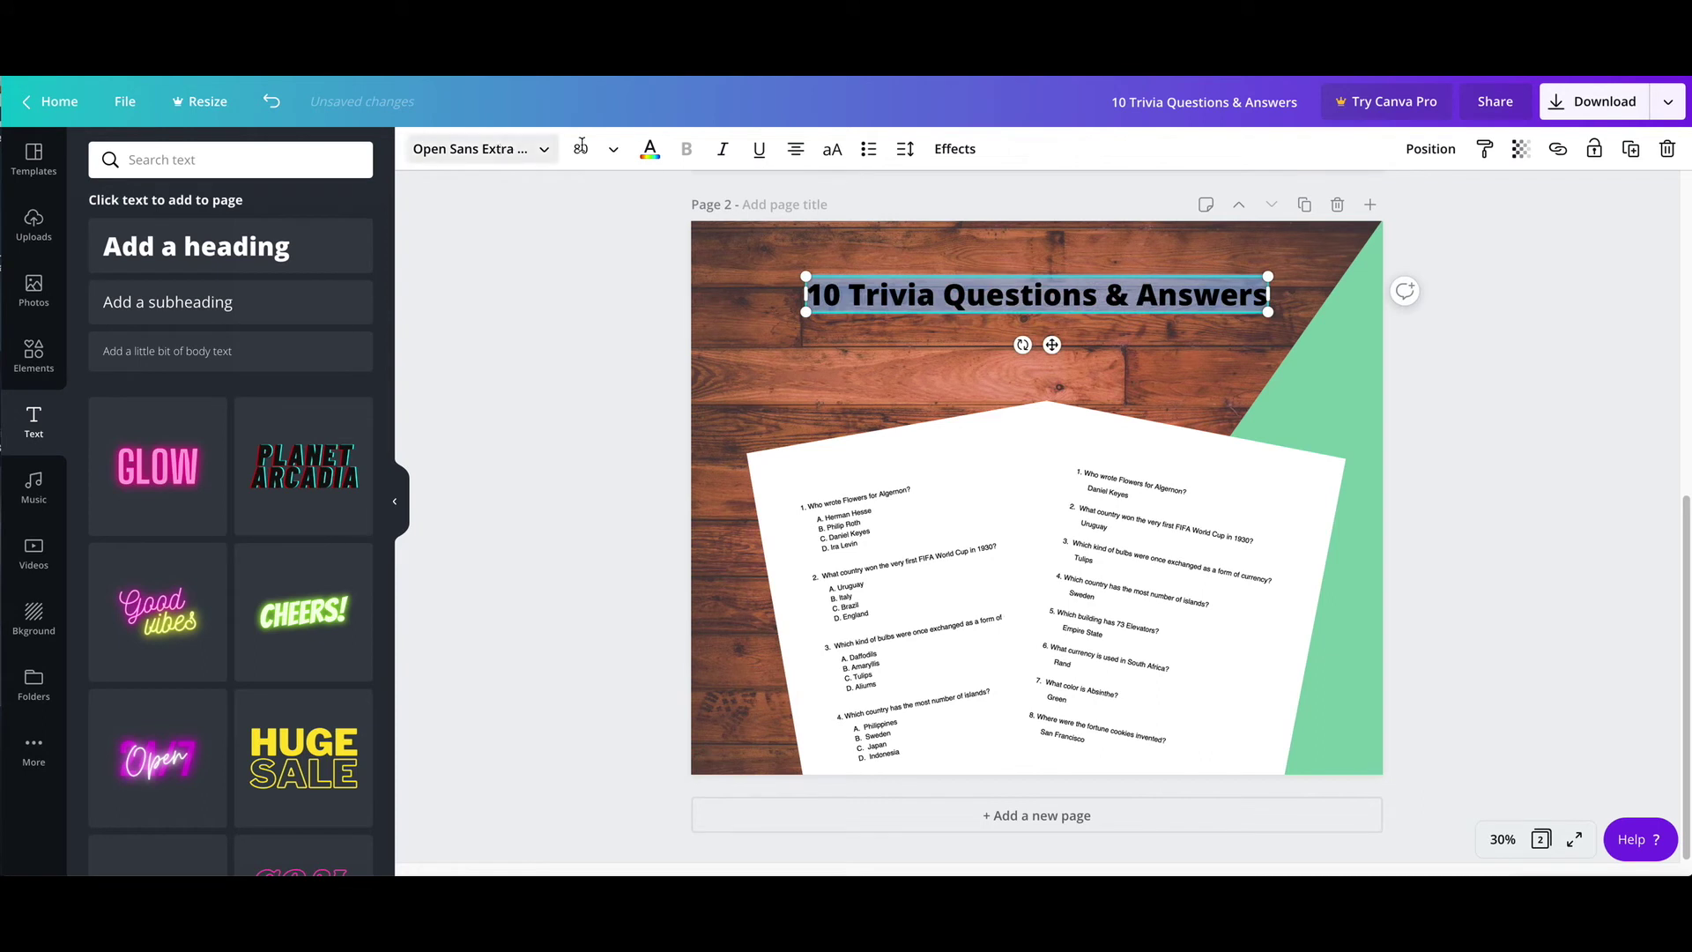
click(657, 153)
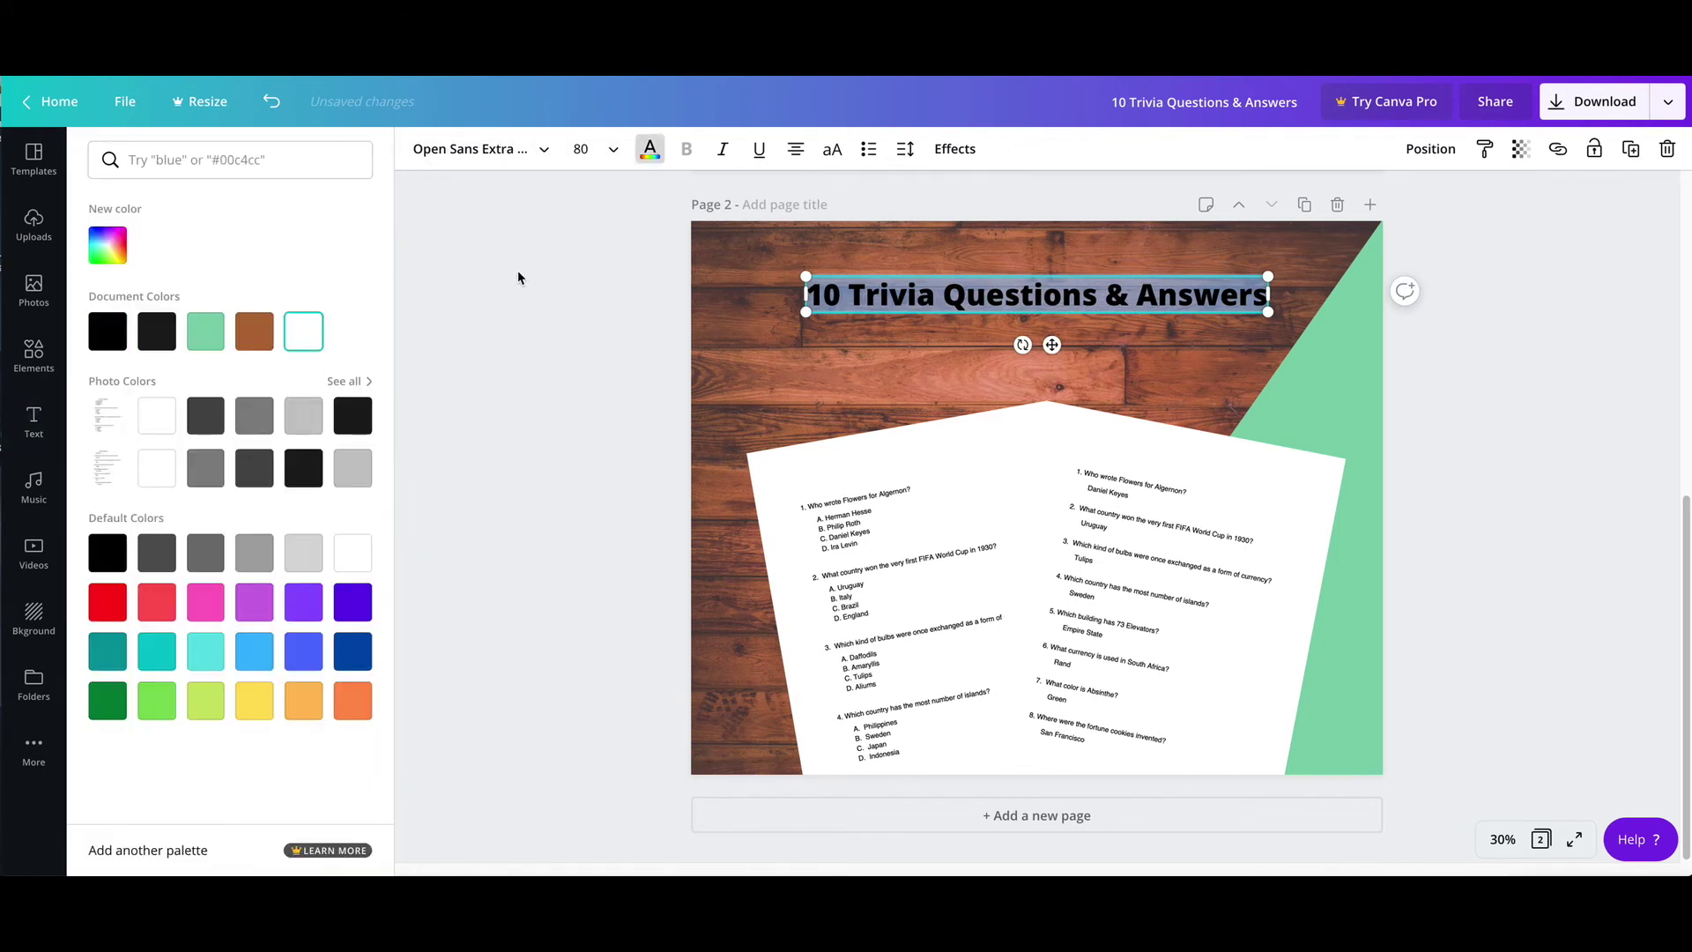
click(161, 421)
key(Escape)
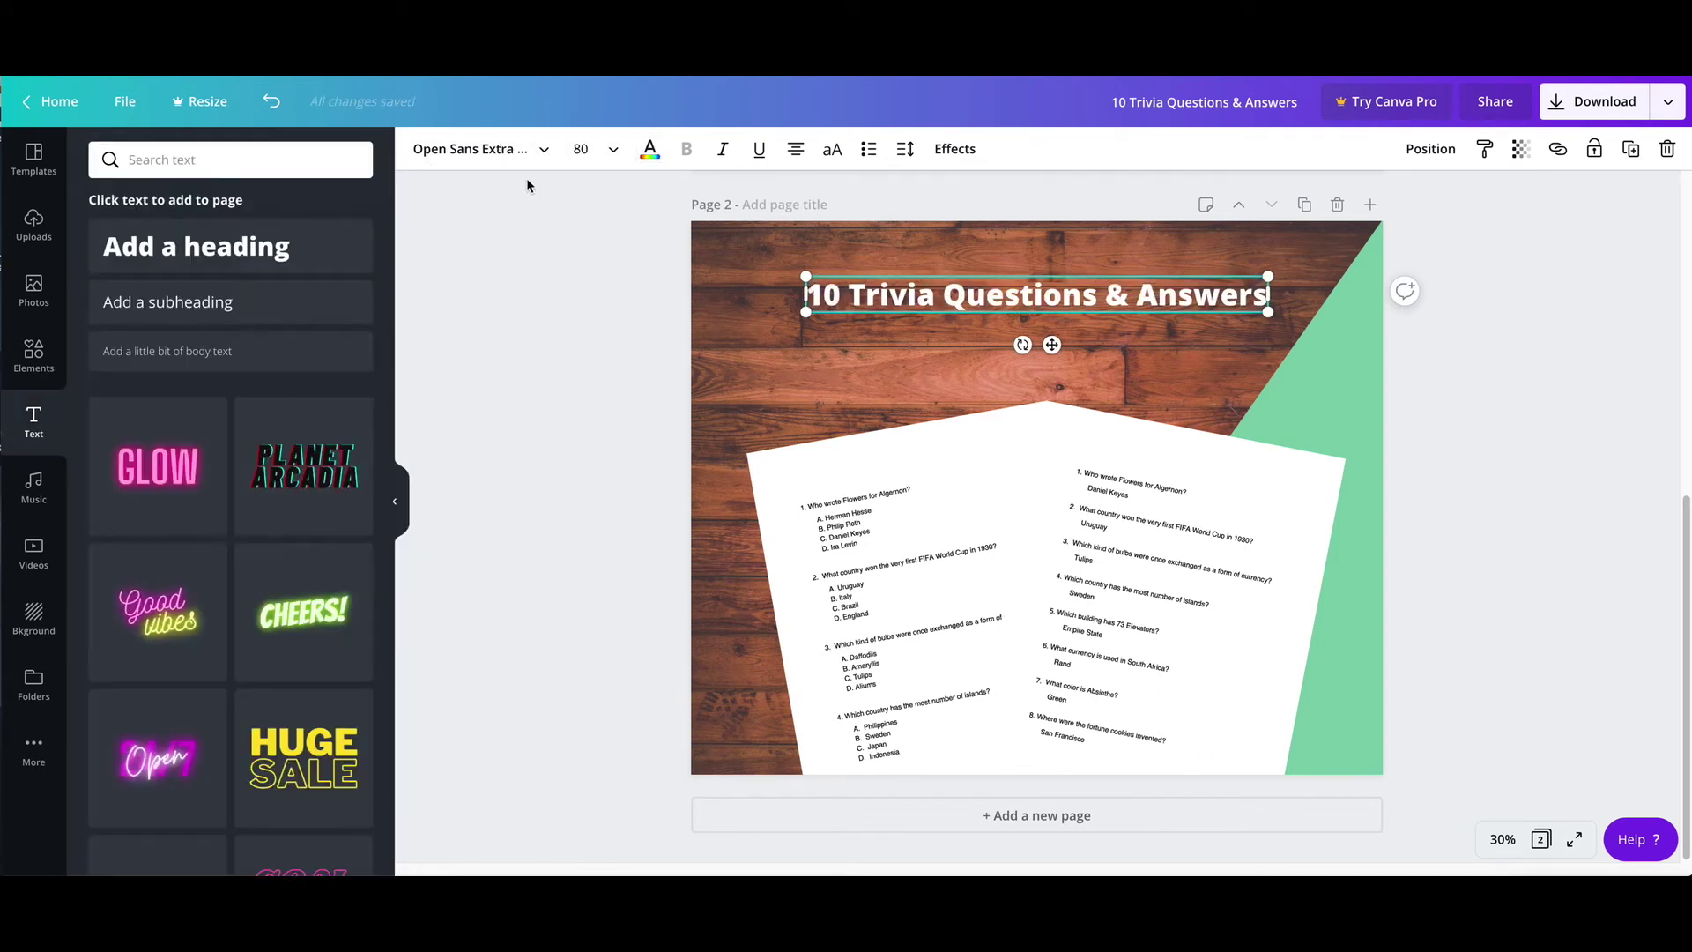
Step: Set the heading to bold Bebas Neue and enlarge it to size 144
click(506, 157)
click(114, 642)
click(687, 149)
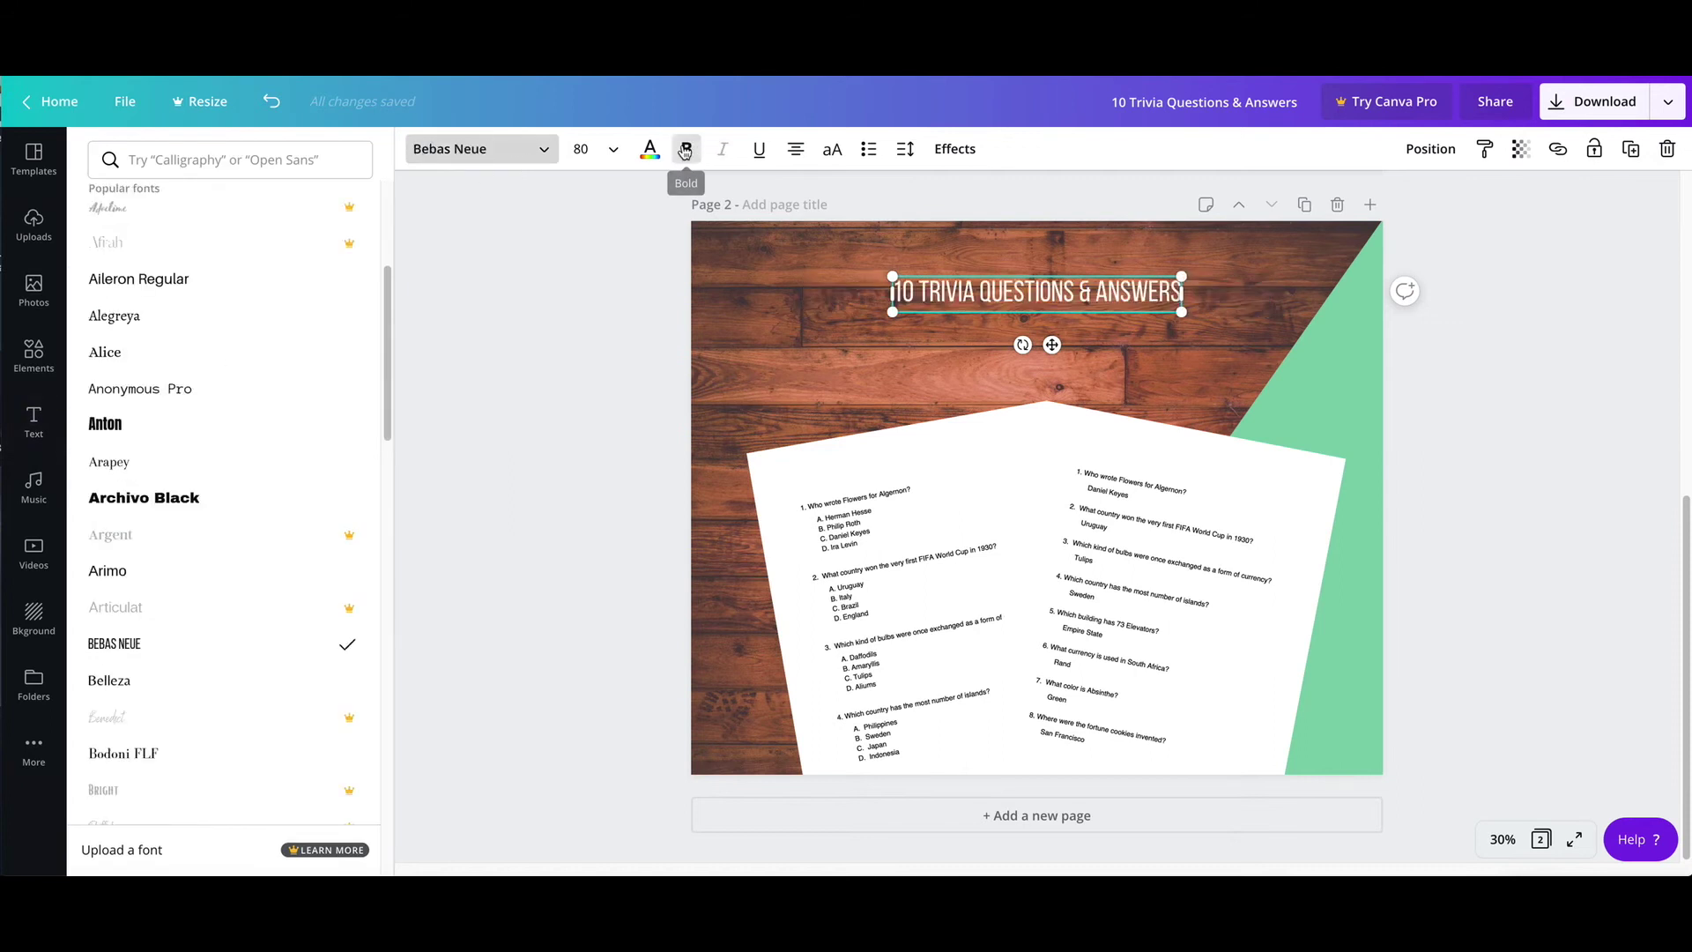
click(608, 150)
click(621, 483)
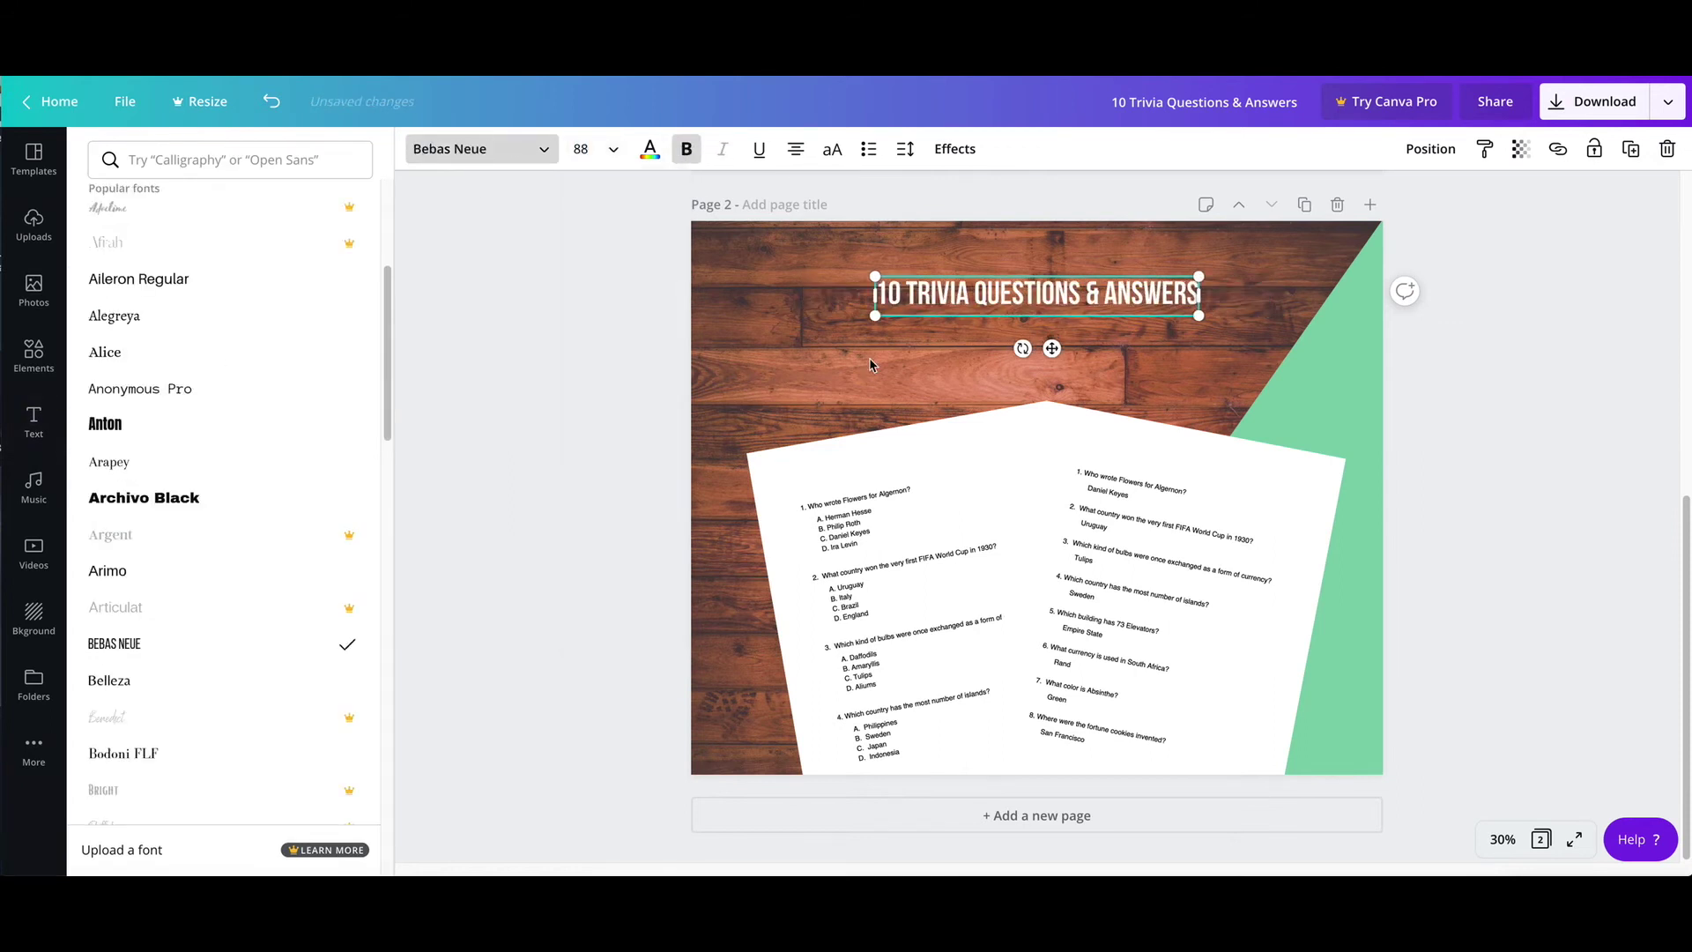
click(616, 157)
click(617, 625)
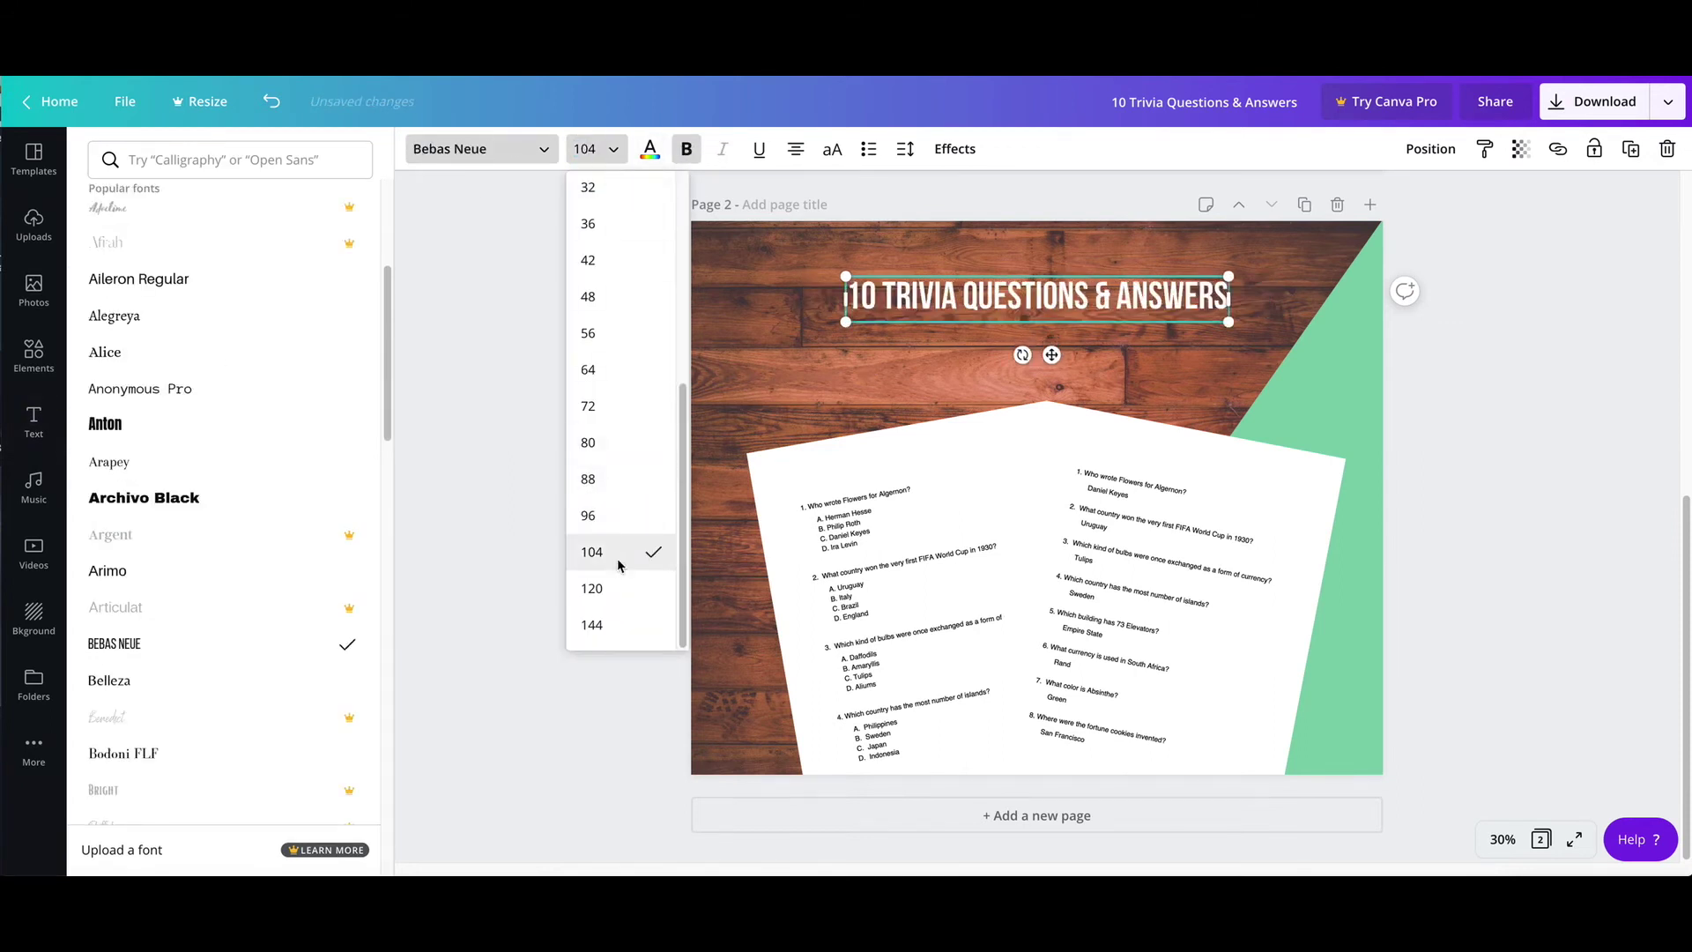
click(965, 151)
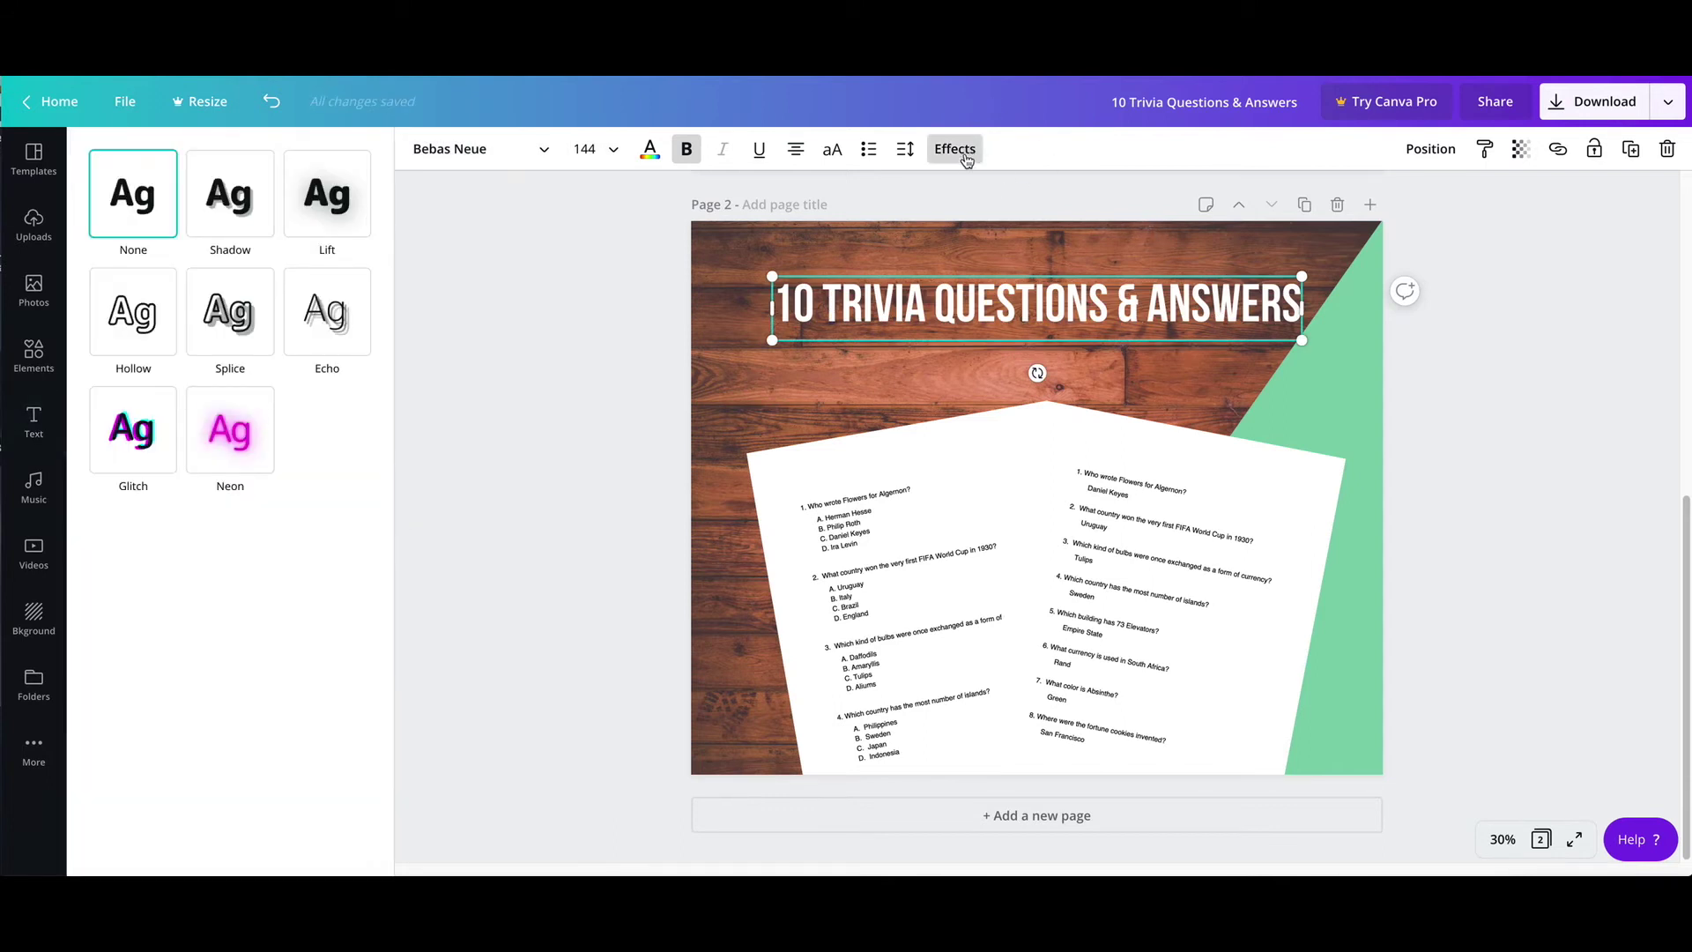
Step: Apply the Shadow effect to the title with a black shadow colour
click(244, 231)
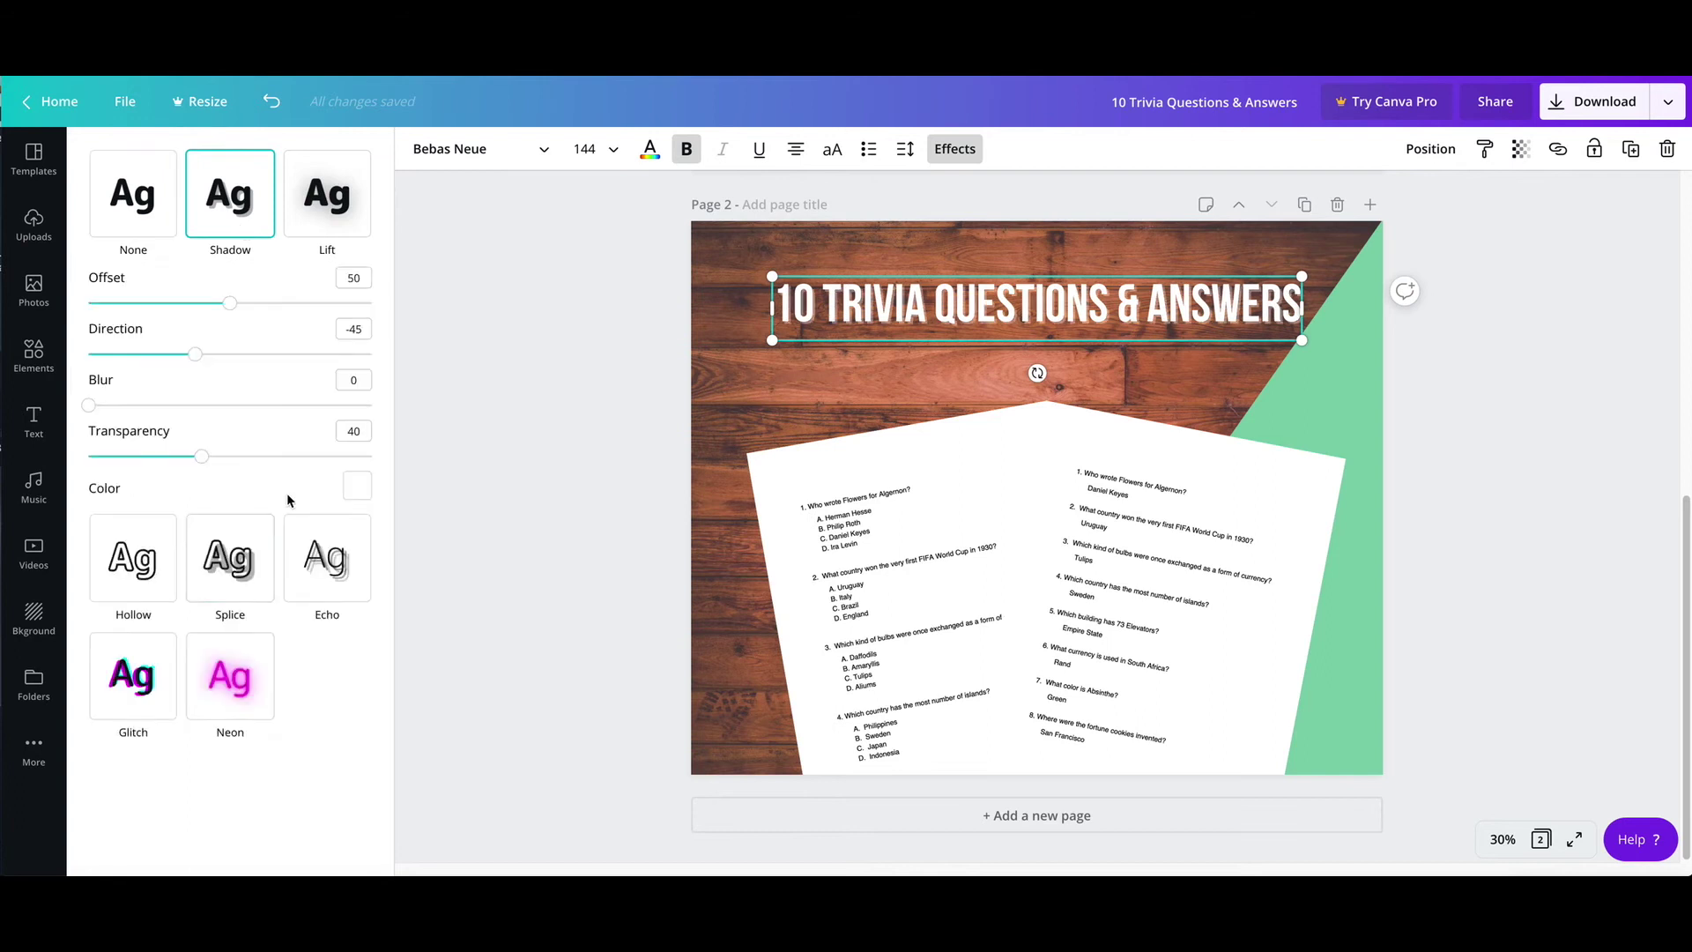
click(352, 486)
click(118, 644)
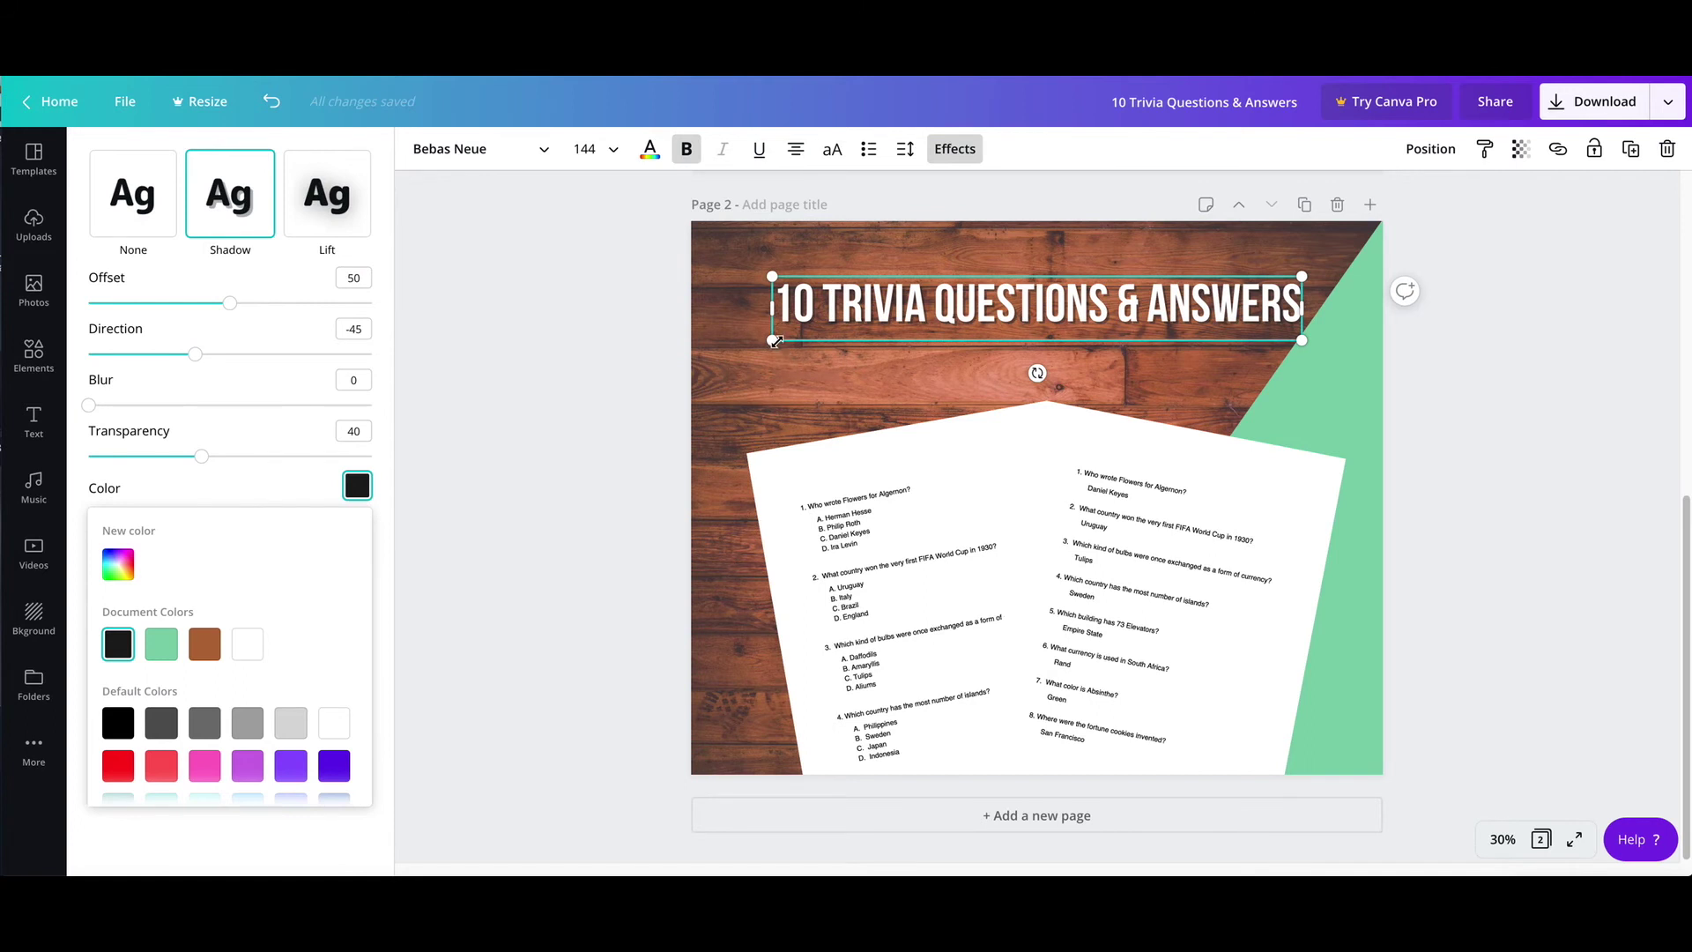
click(573, 469)
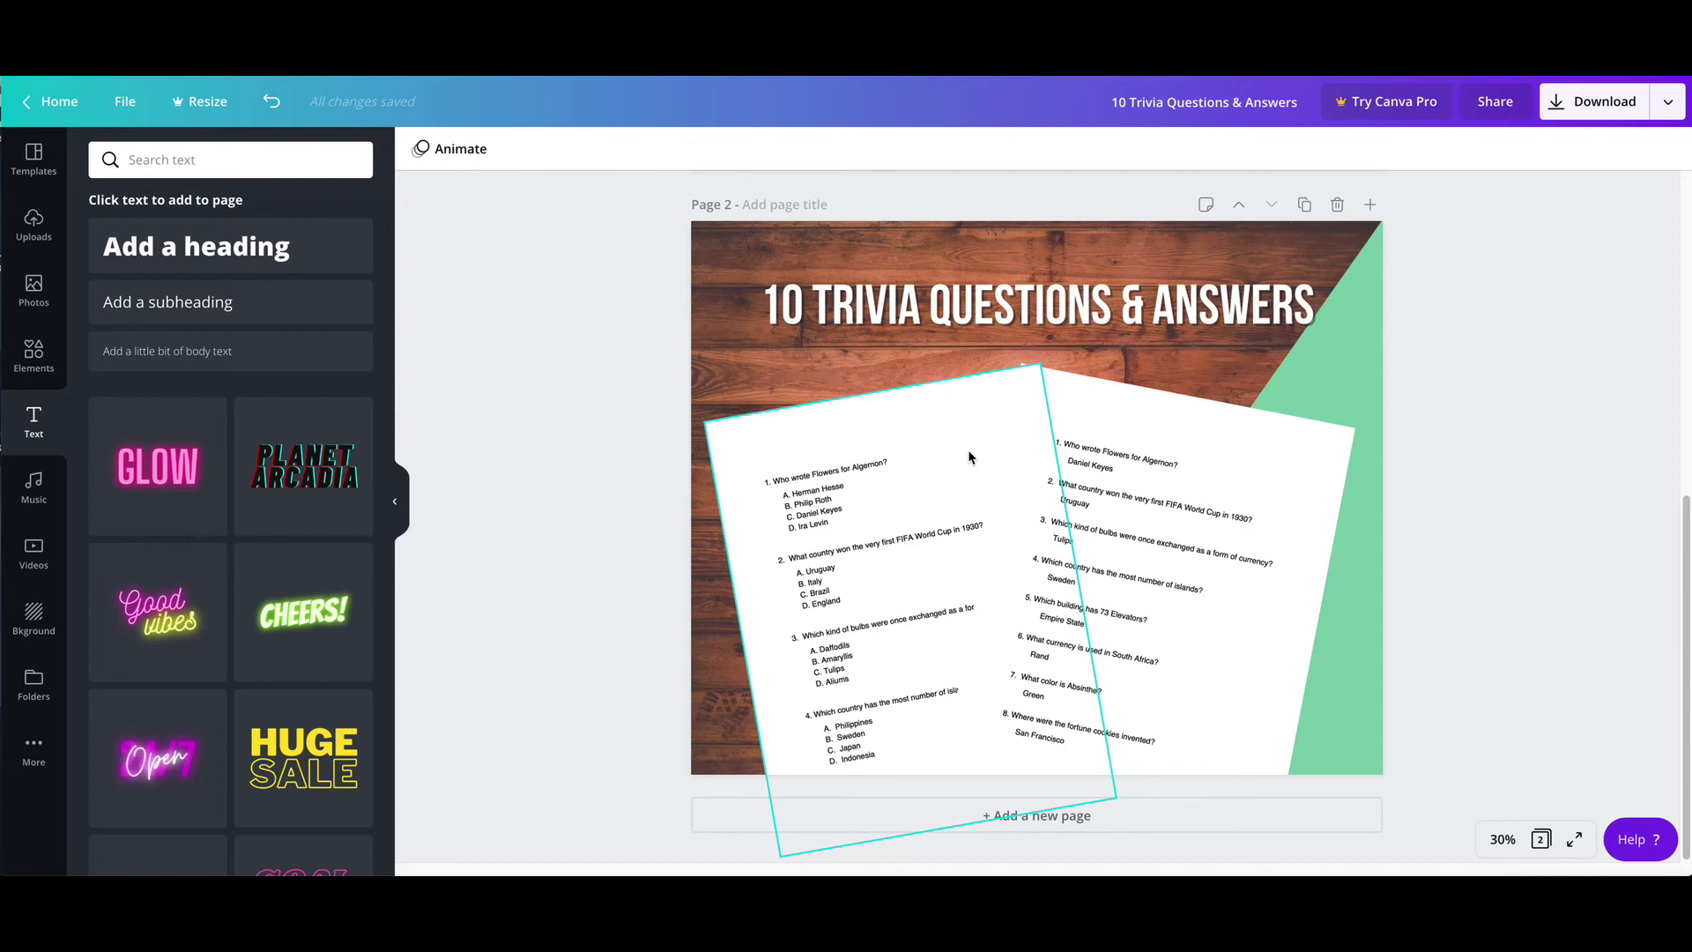
Step: Add a square, move it onto the left question sheet, tilt it and narrow it
click(964, 308)
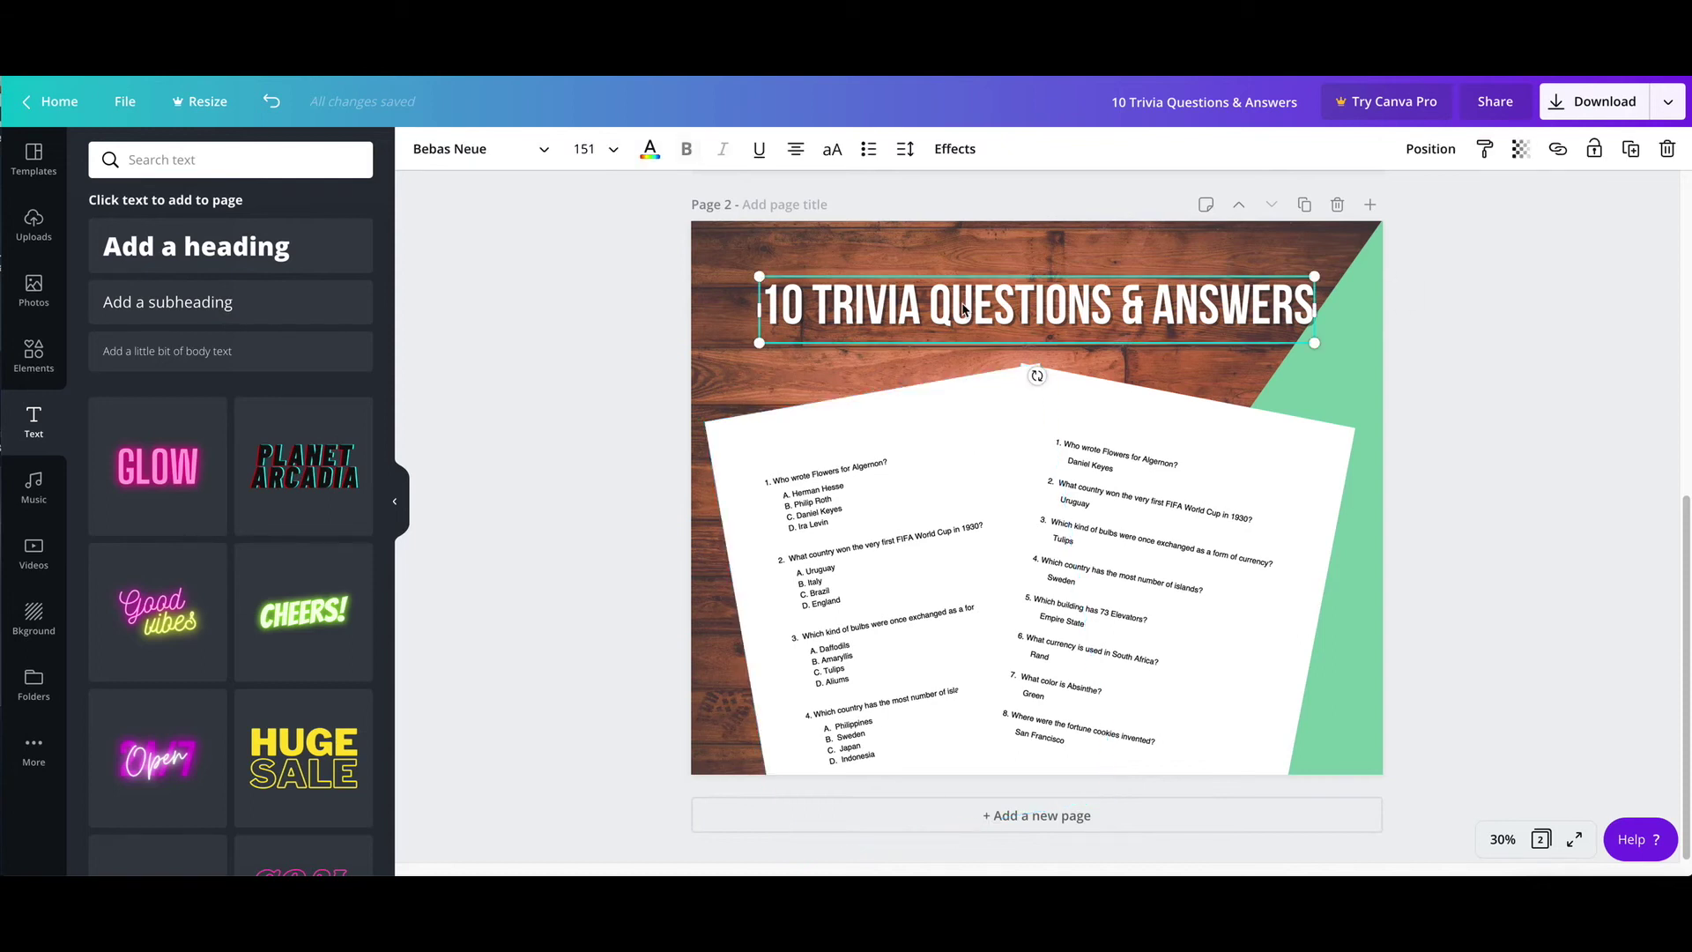
click(961, 152)
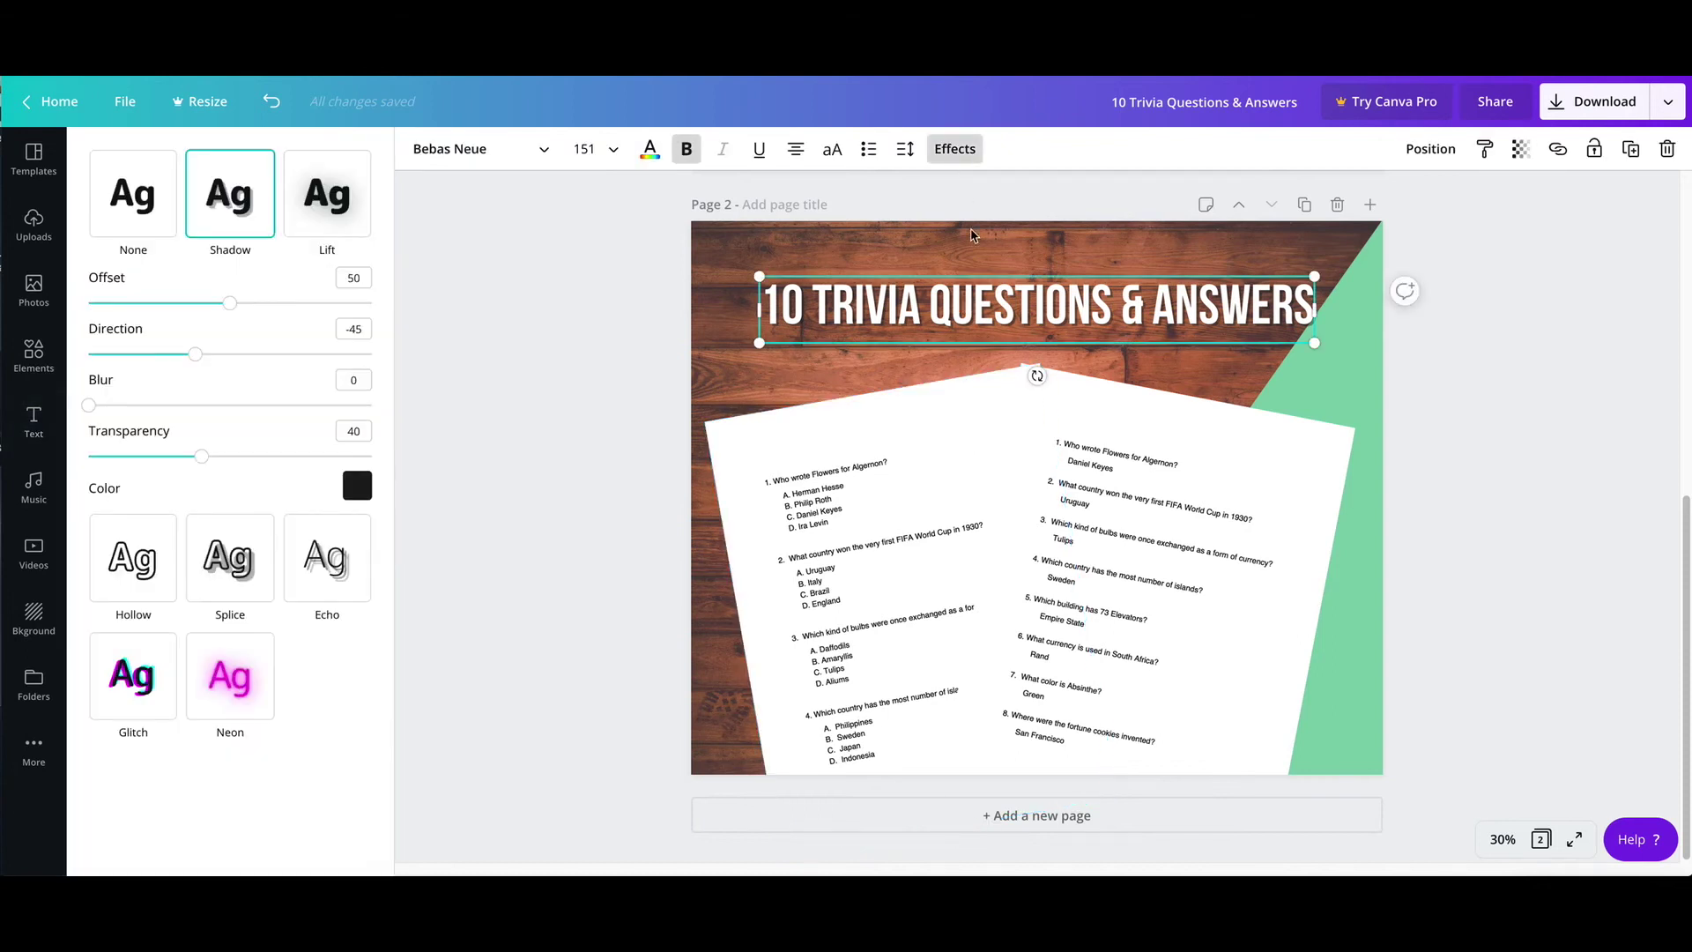
click(904, 484)
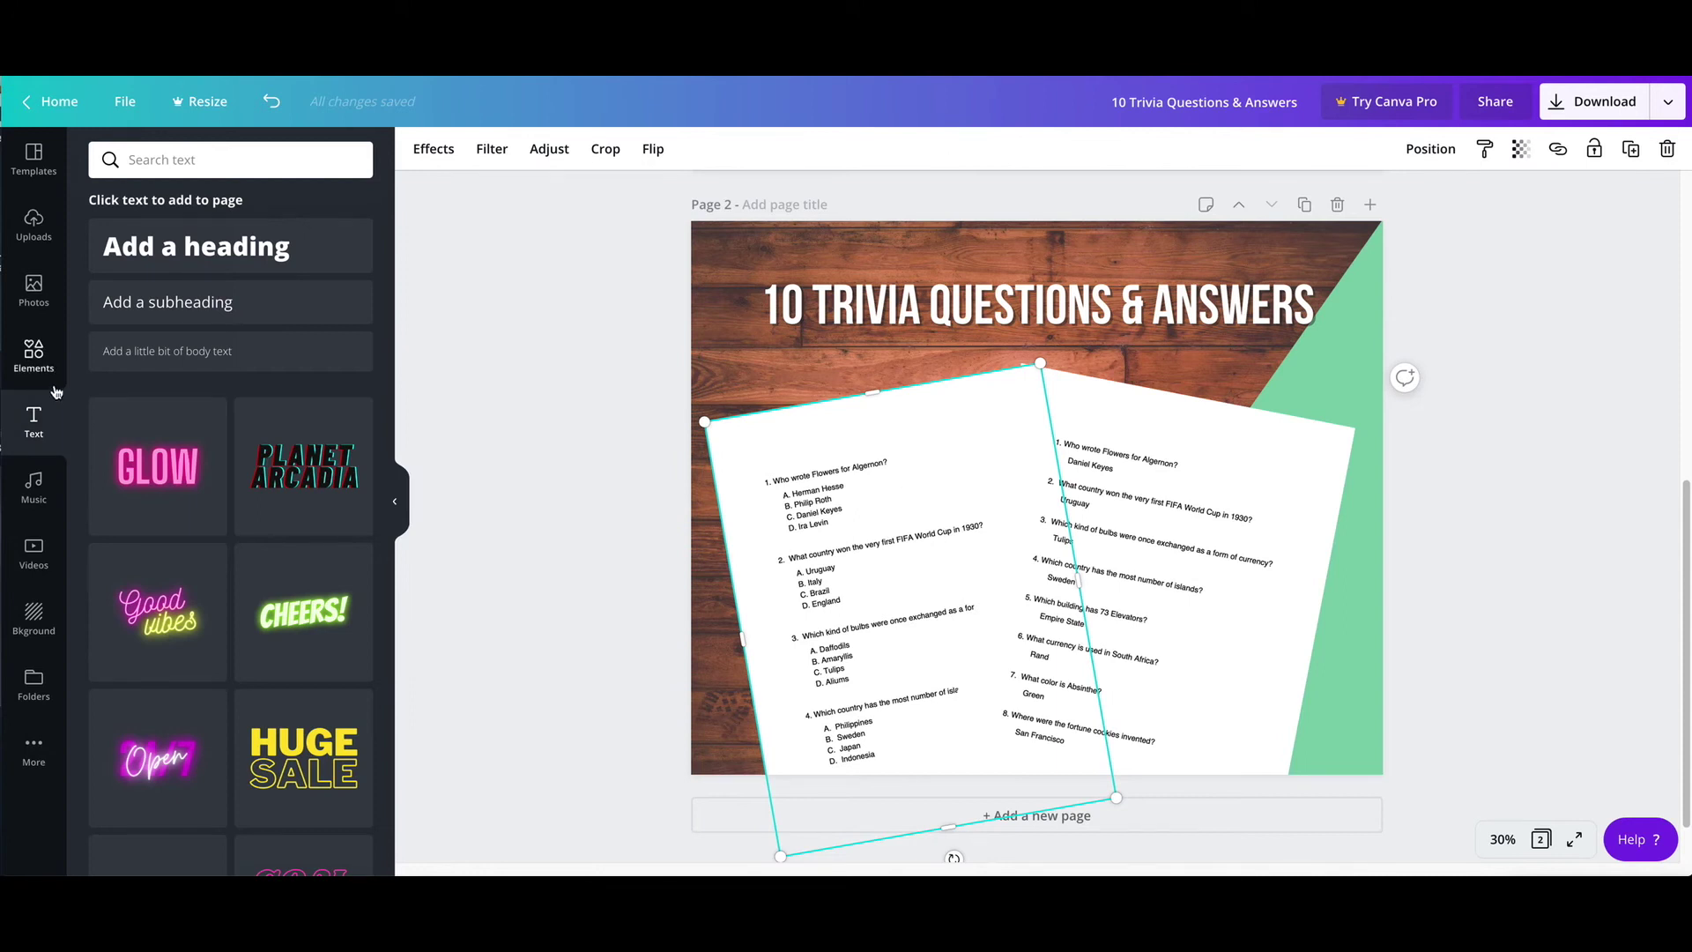
click(35, 357)
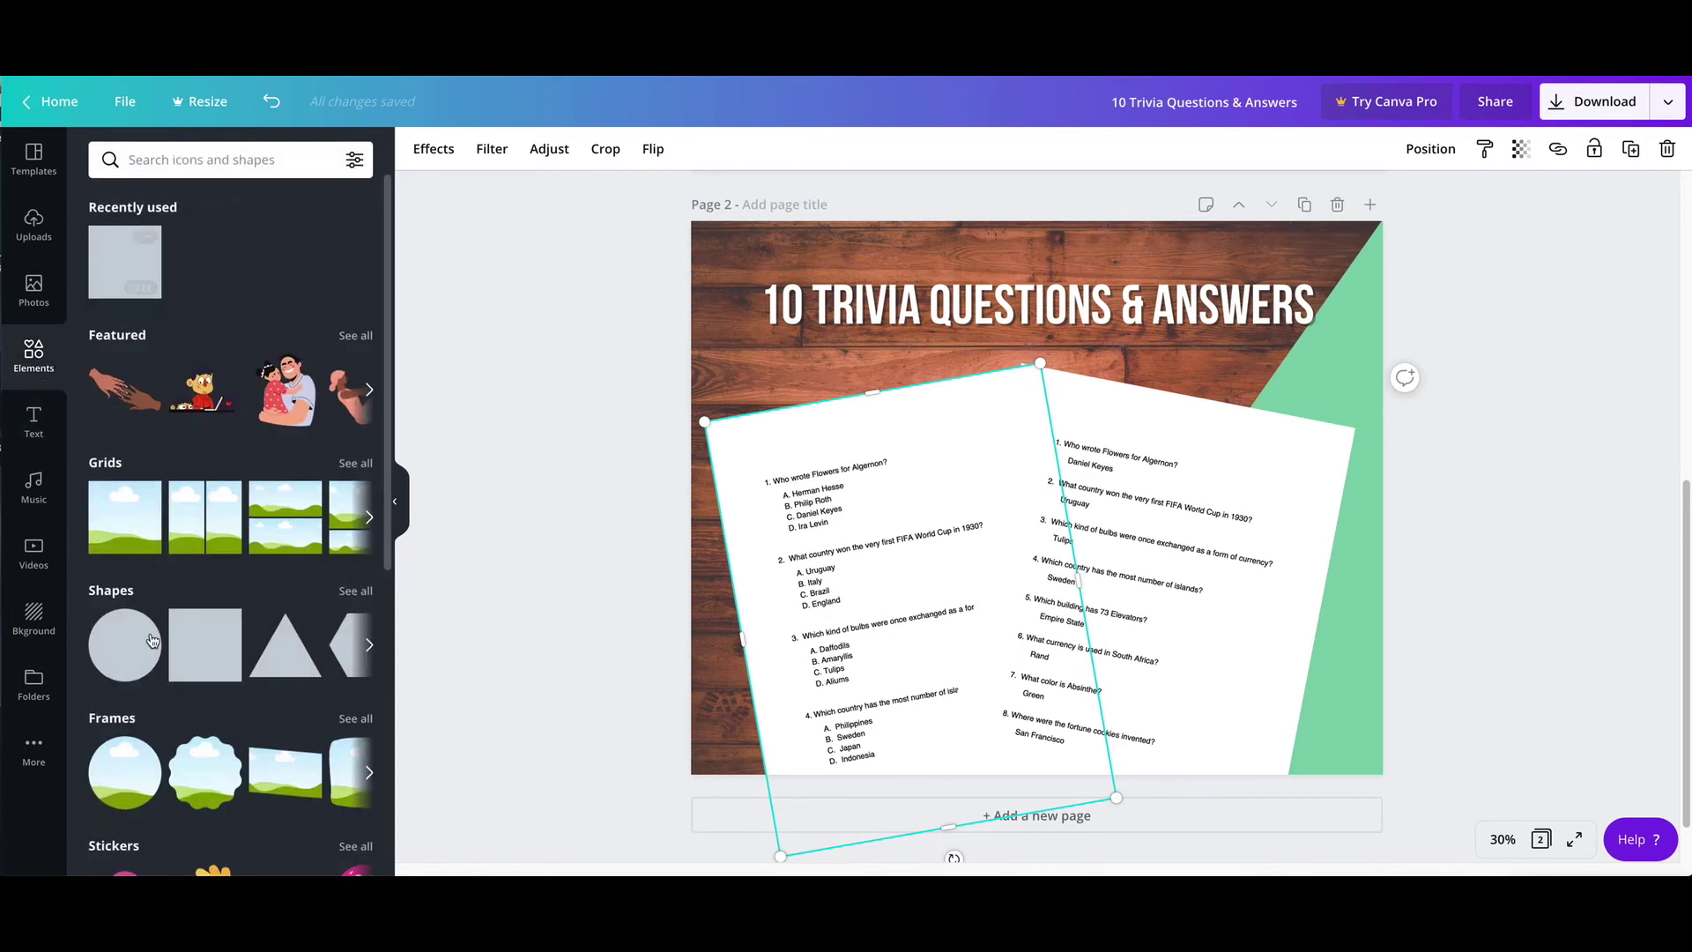
click(199, 636)
drag(1042, 468, 905, 514)
drag(899, 723, 934, 726)
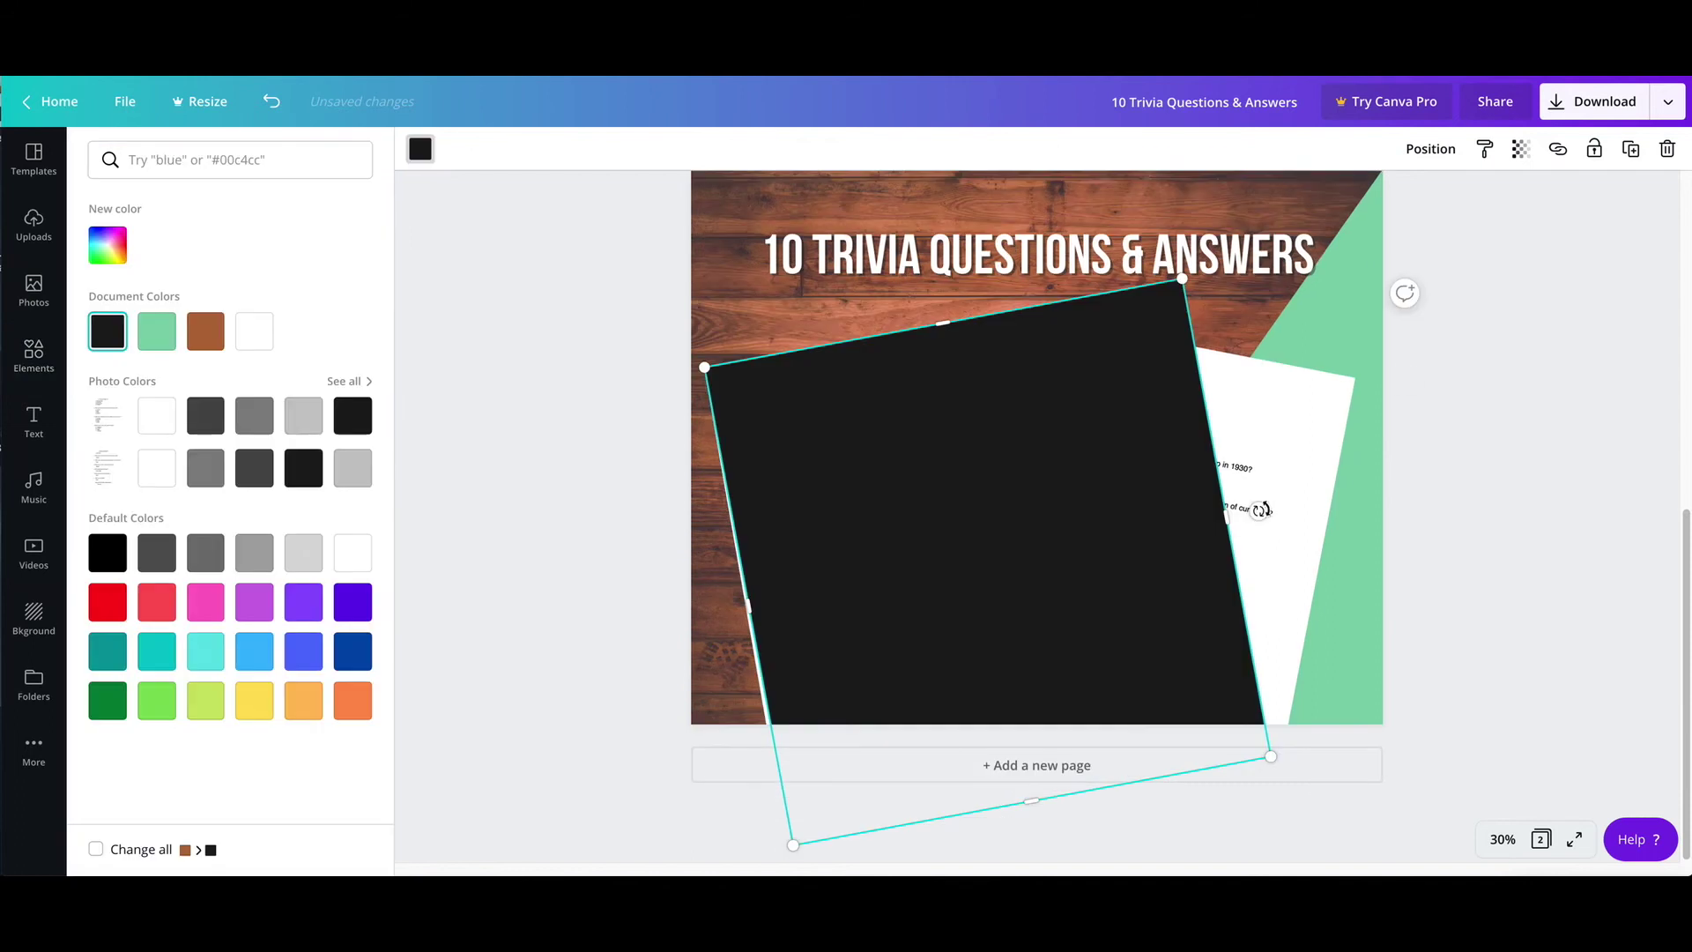
drag(1262, 516, 1096, 564)
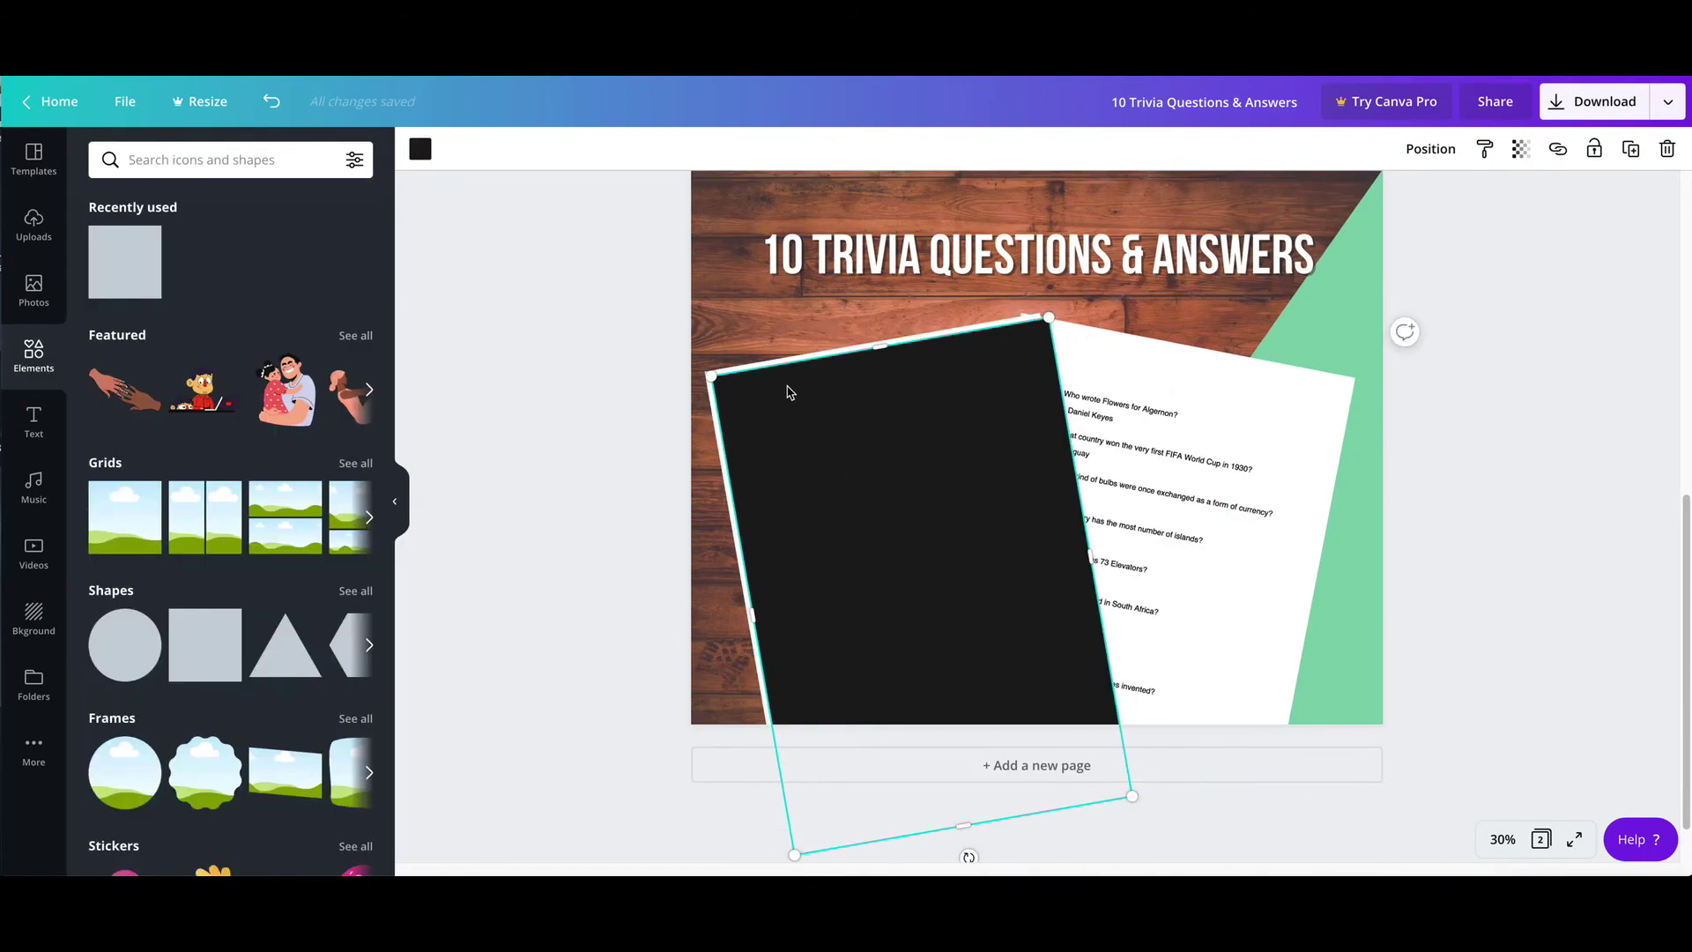
Step: Colour the rectangle mid-grey, set transparency around 20, and send it to the back
click(422, 151)
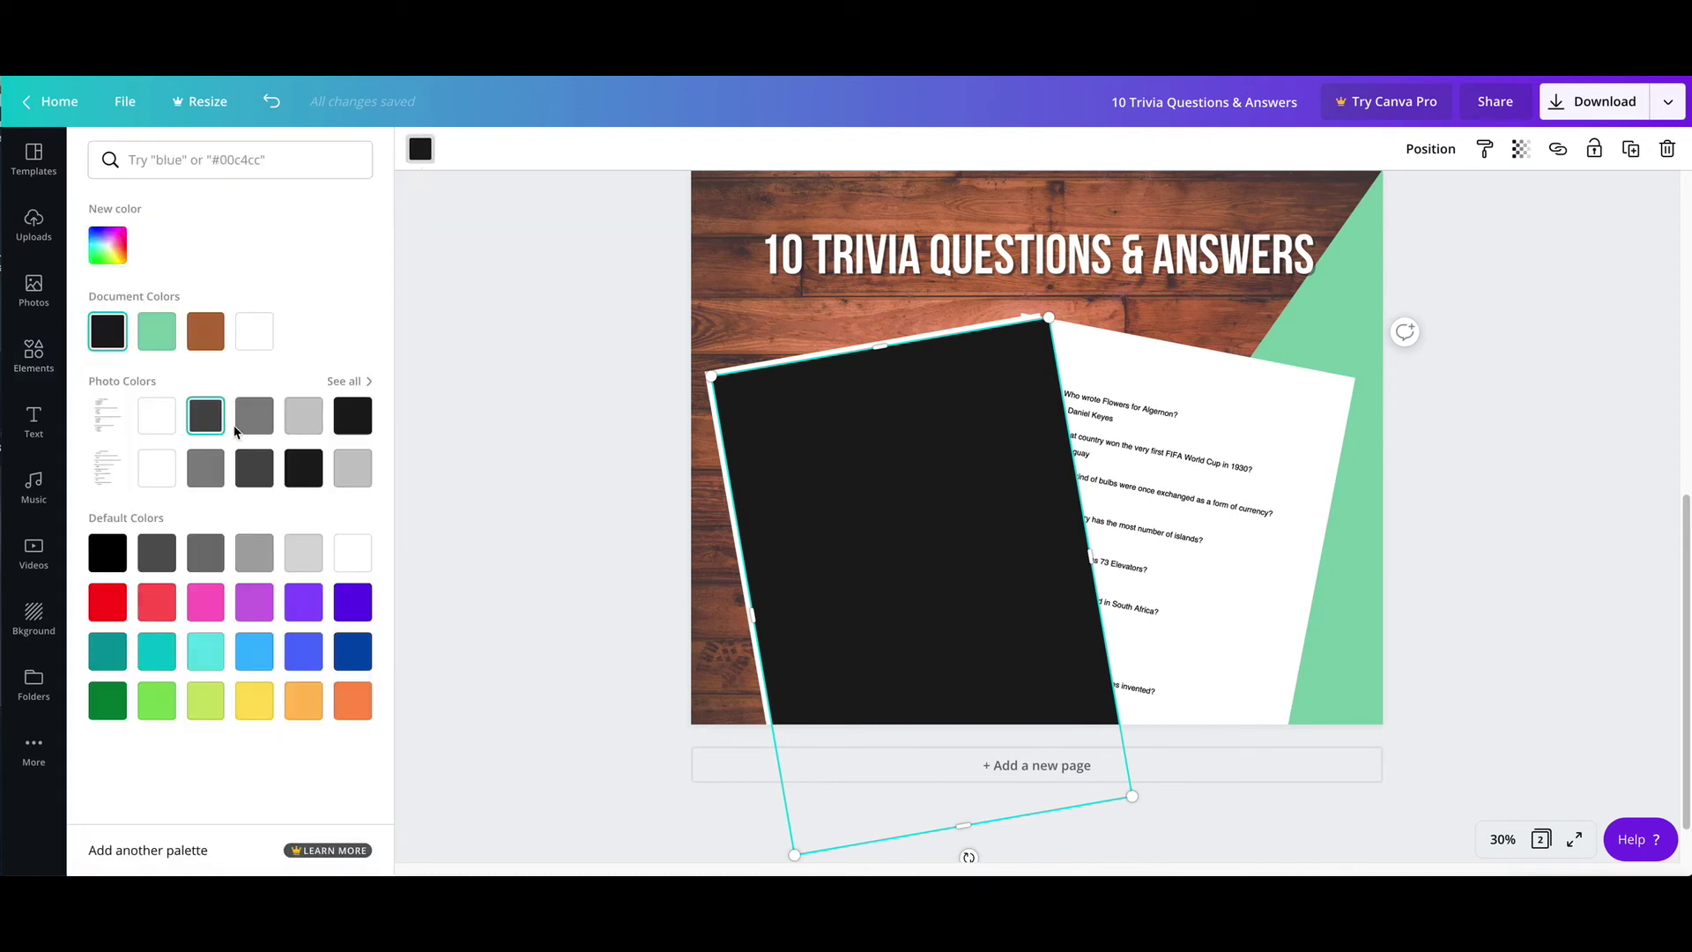
click(254, 415)
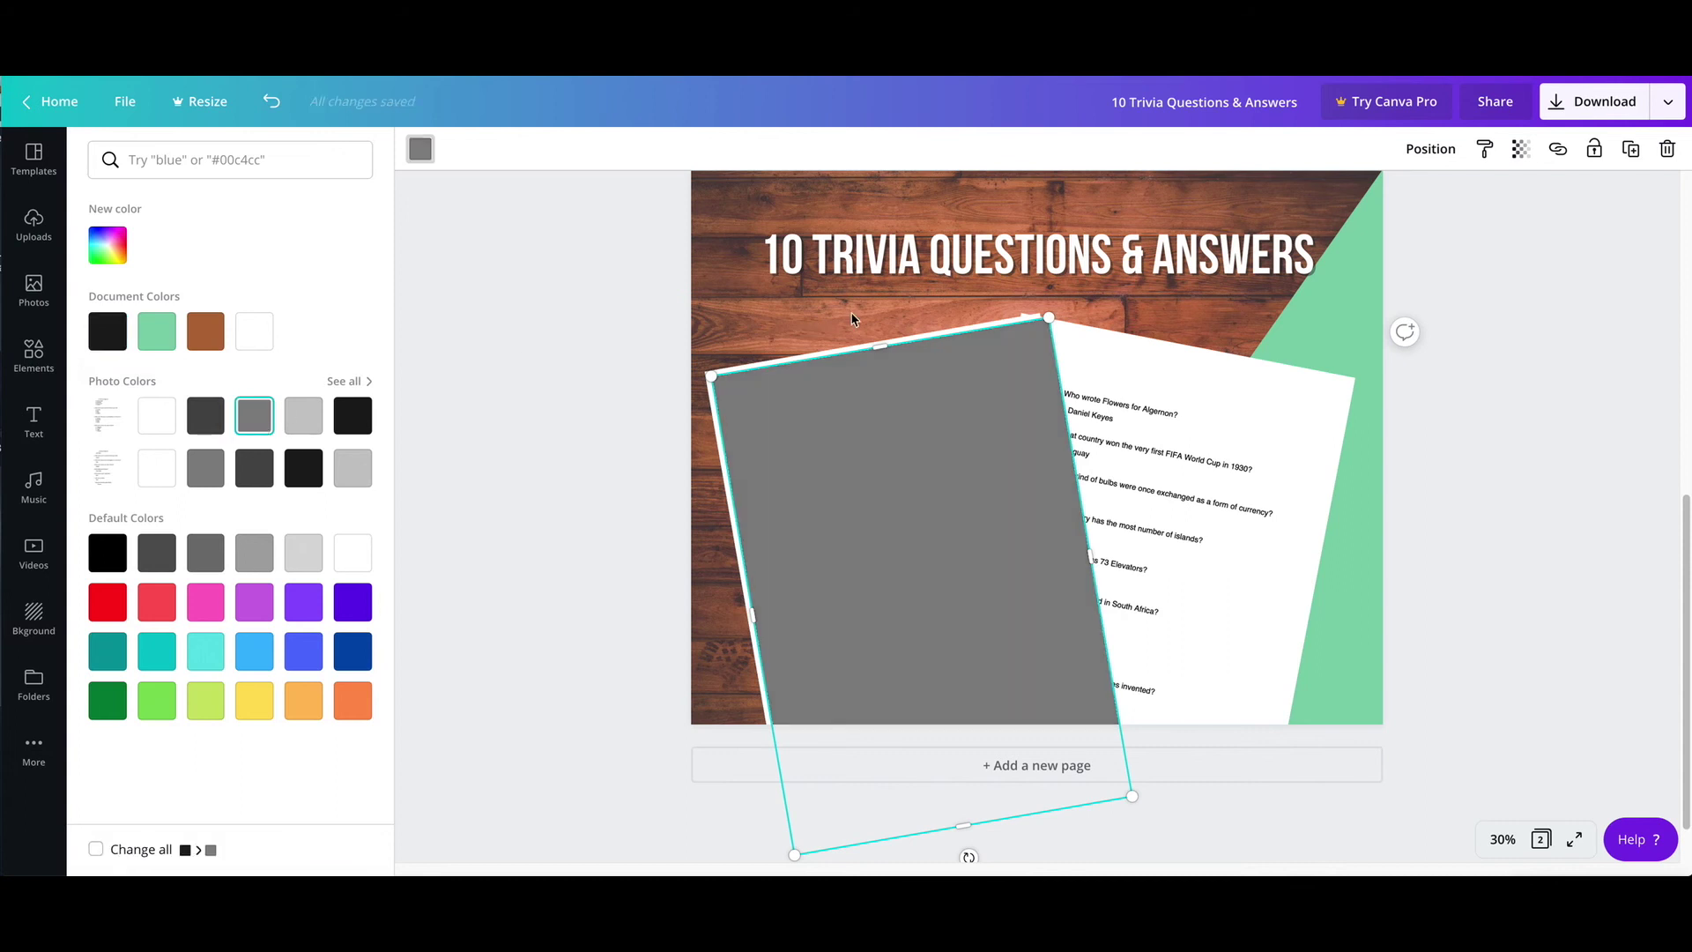
click(1519, 150)
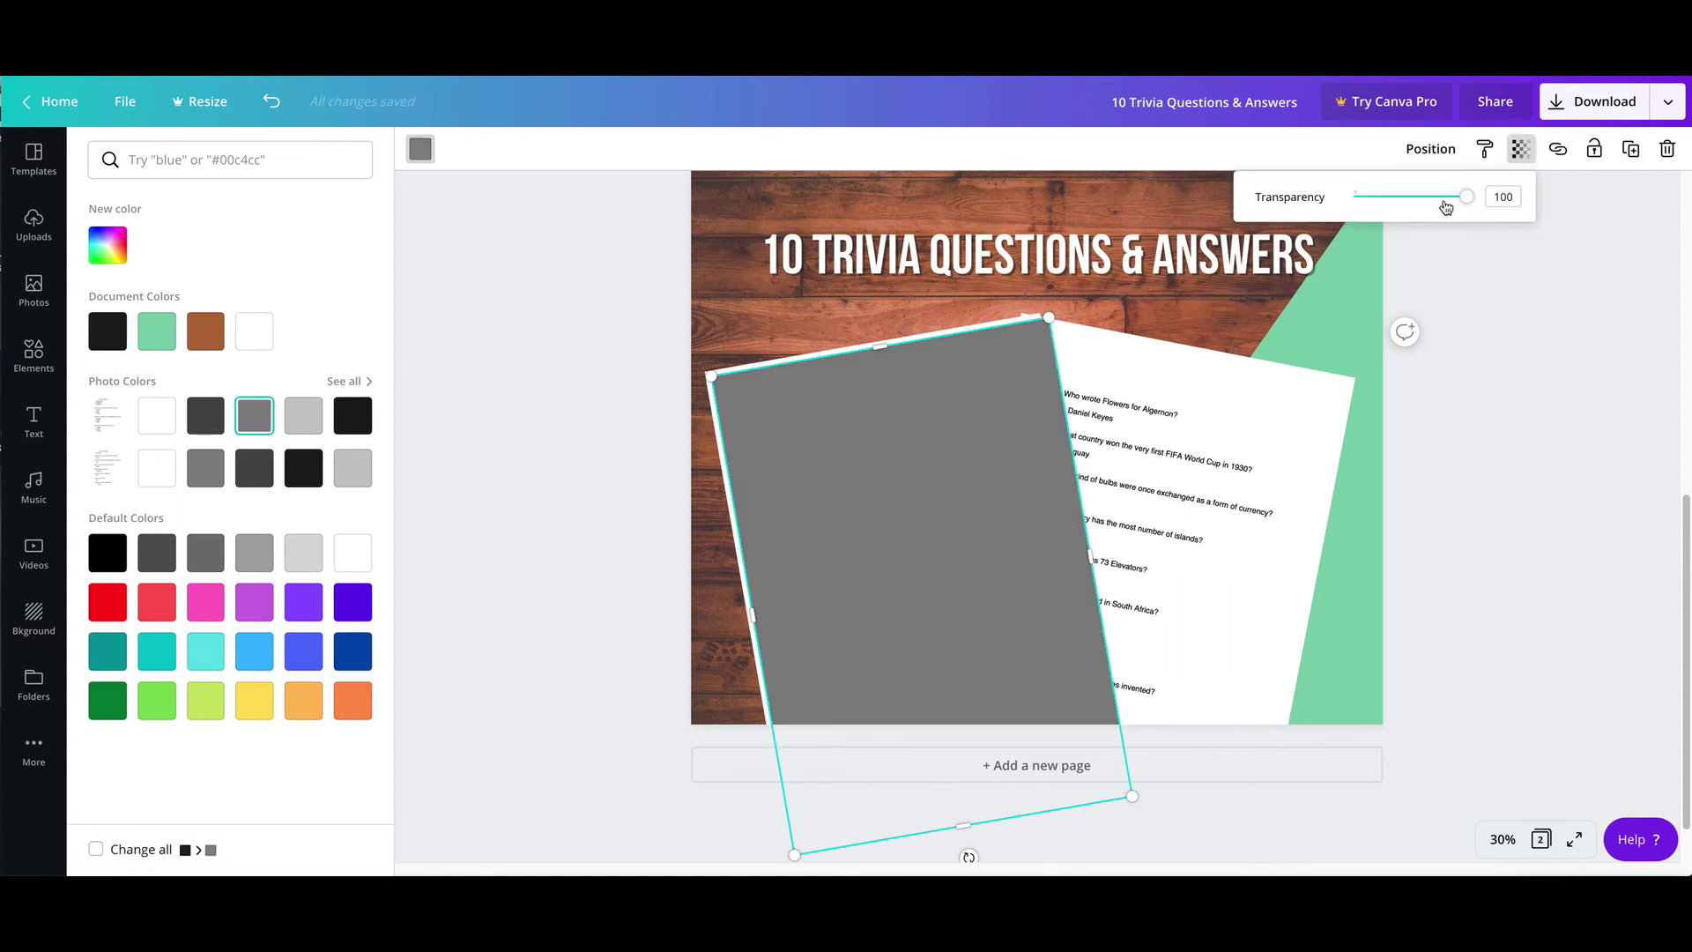
drag(1464, 202, 1379, 214)
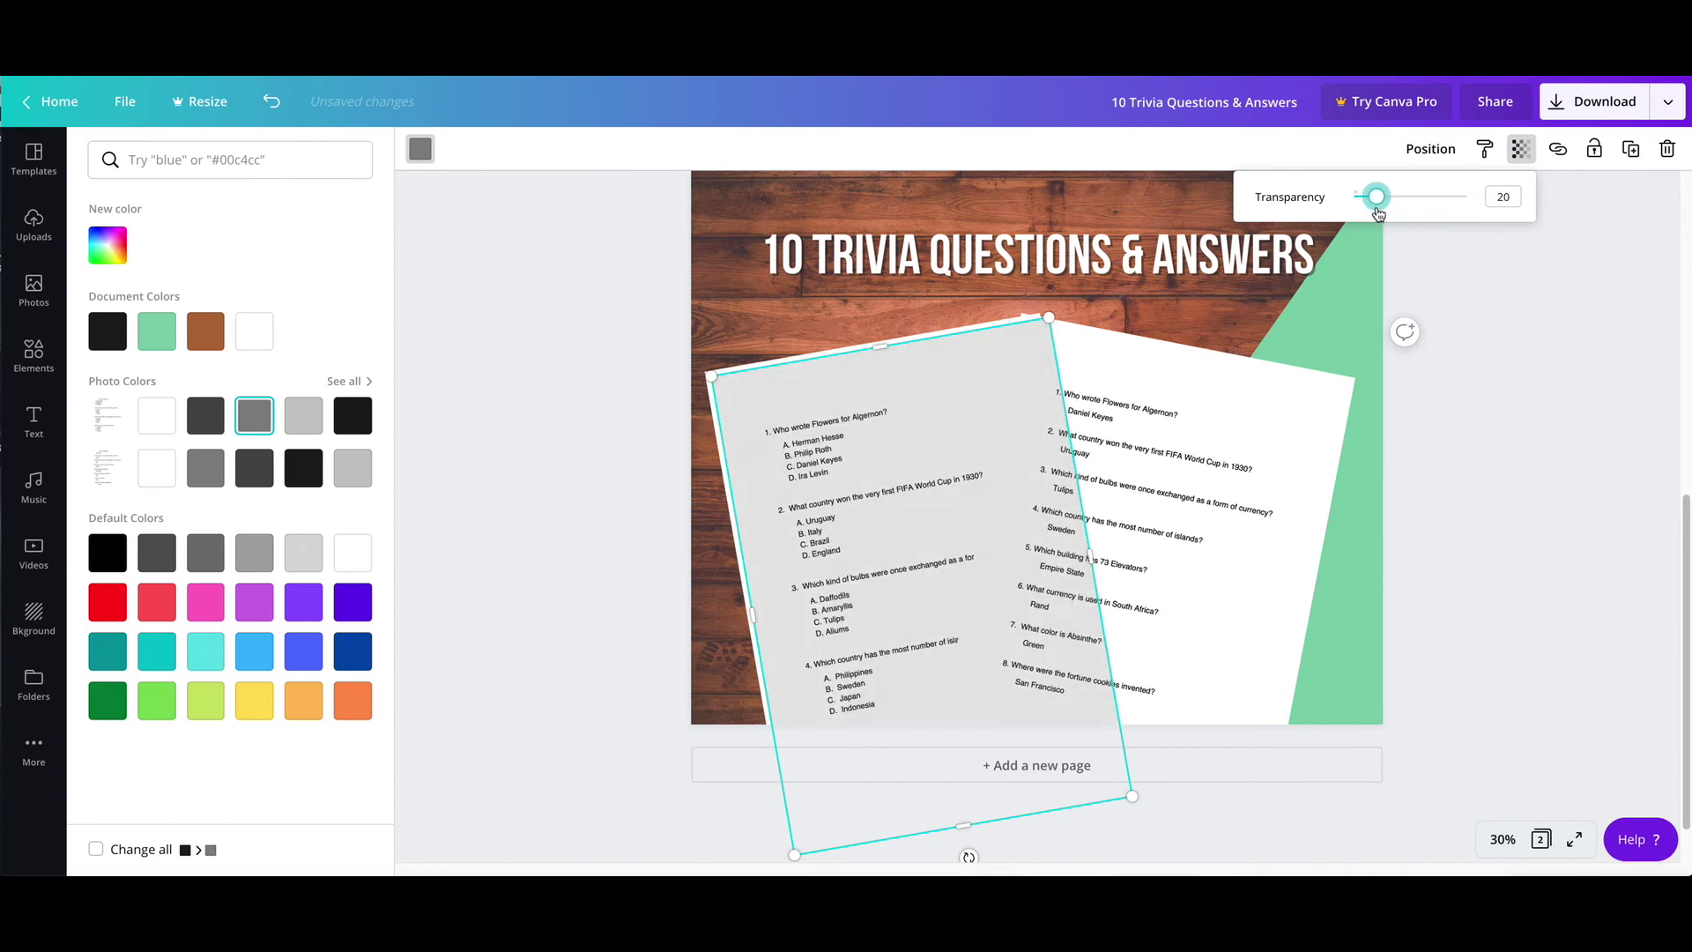
click(1424, 152)
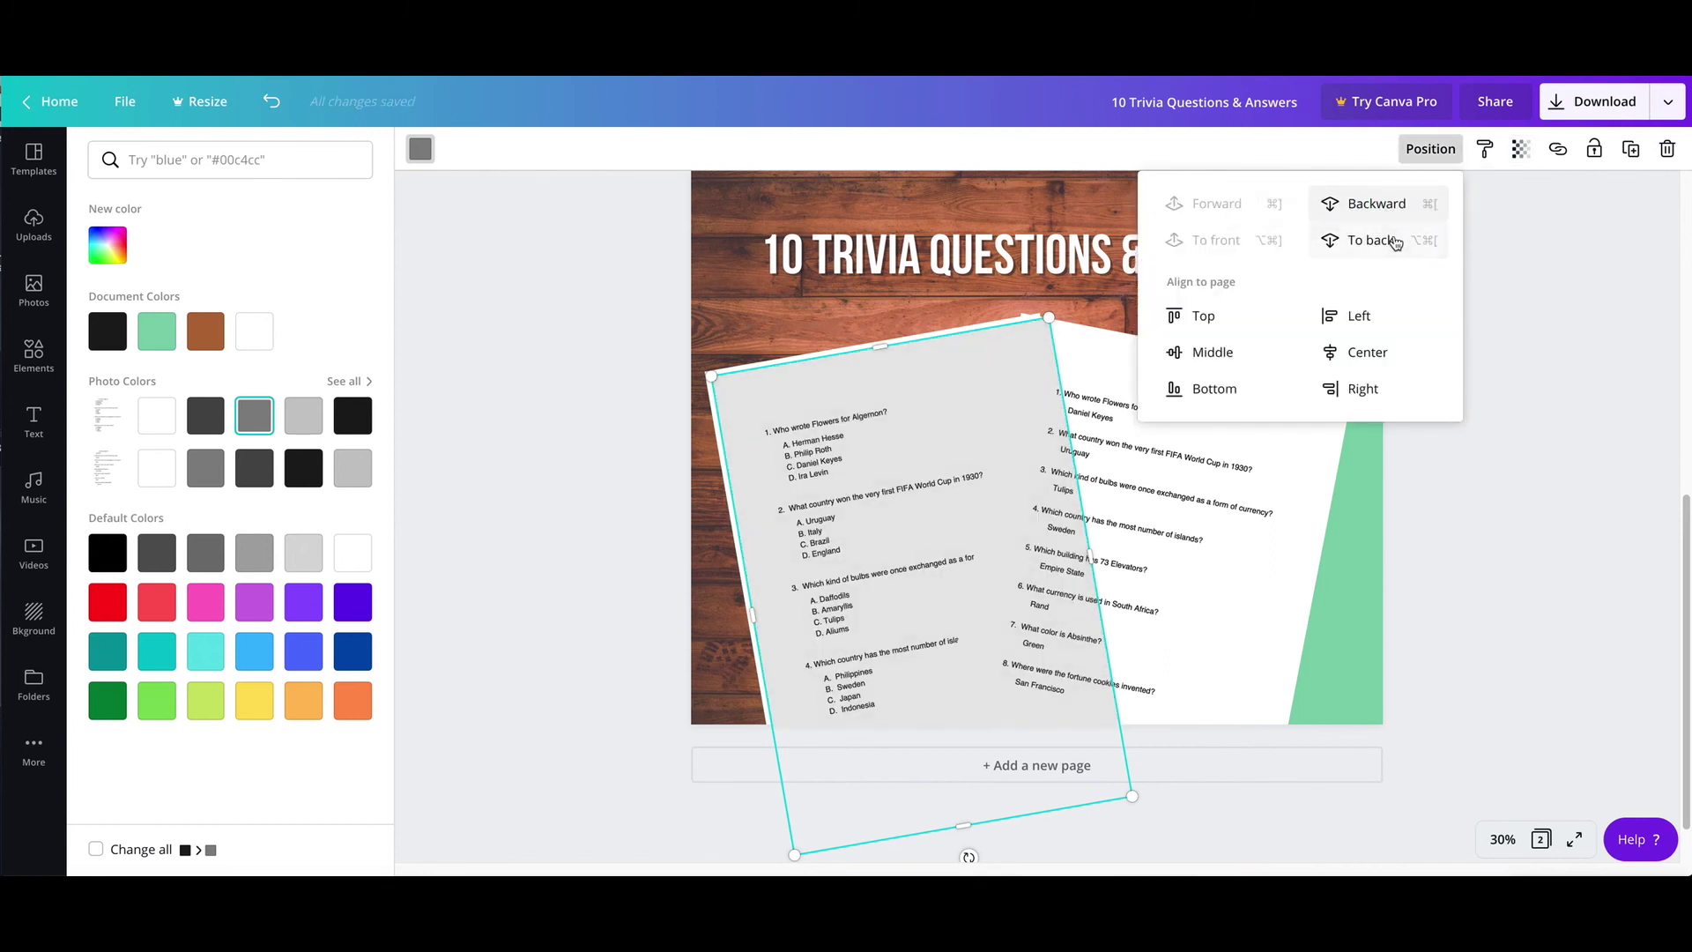
click(1394, 242)
Step: Shift and rotate the grey rectangle to match the answer sheet, then send it behind both sheets
drag(997, 426, 1154, 421)
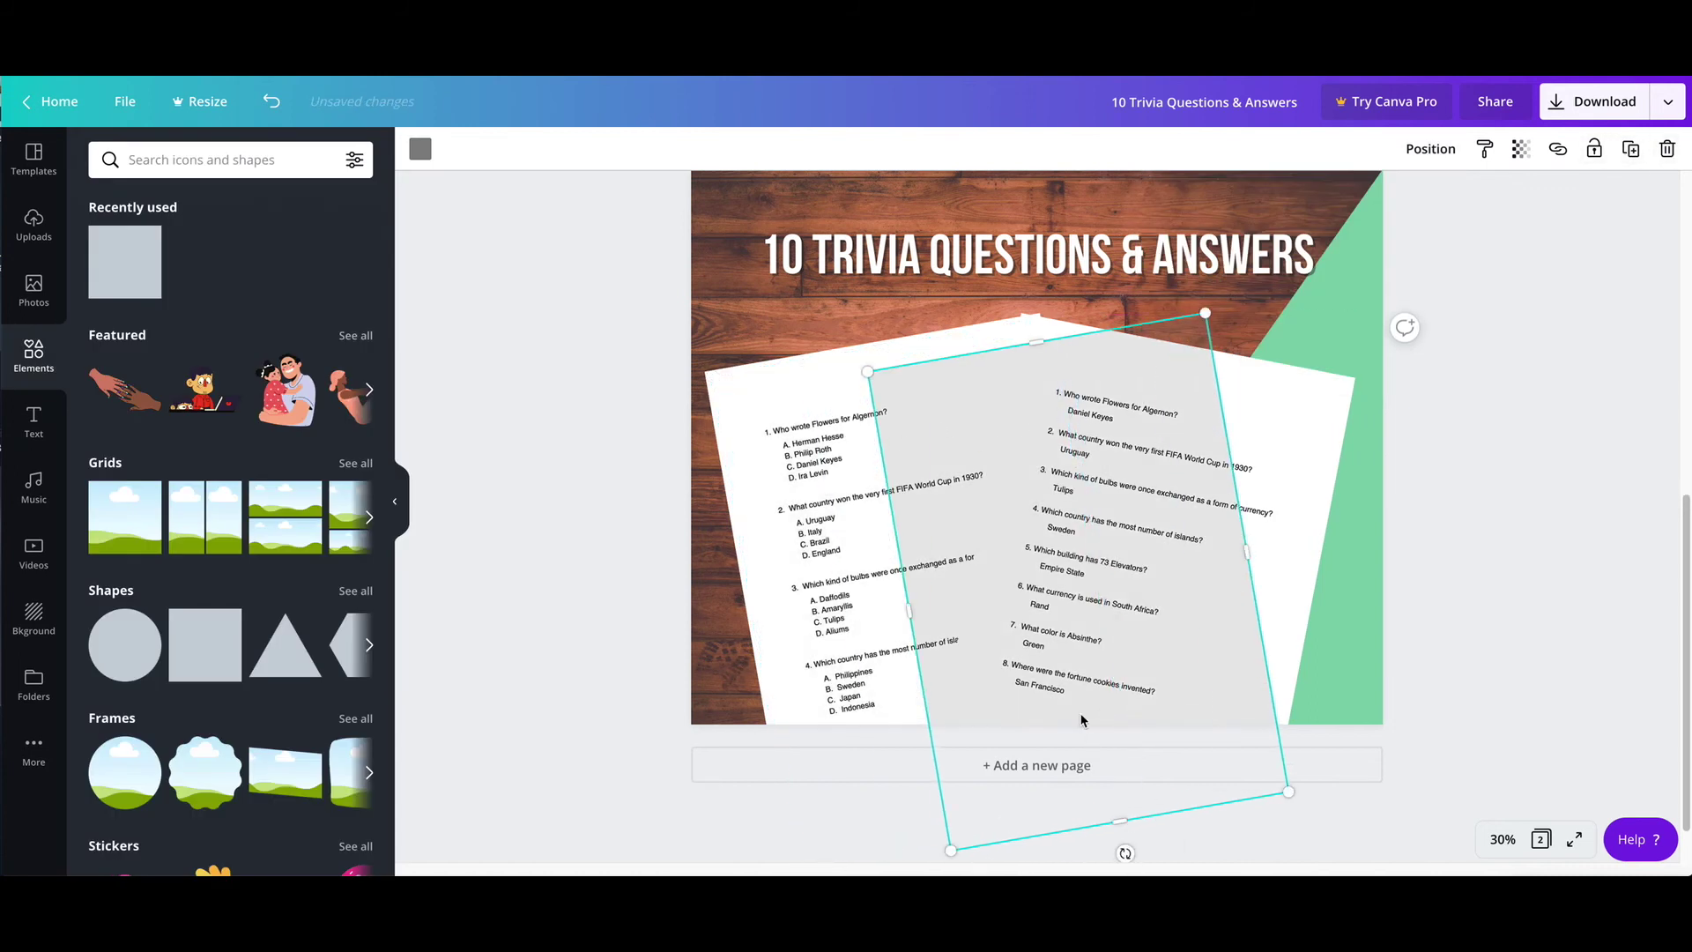
drag(1127, 853, 1076, 855)
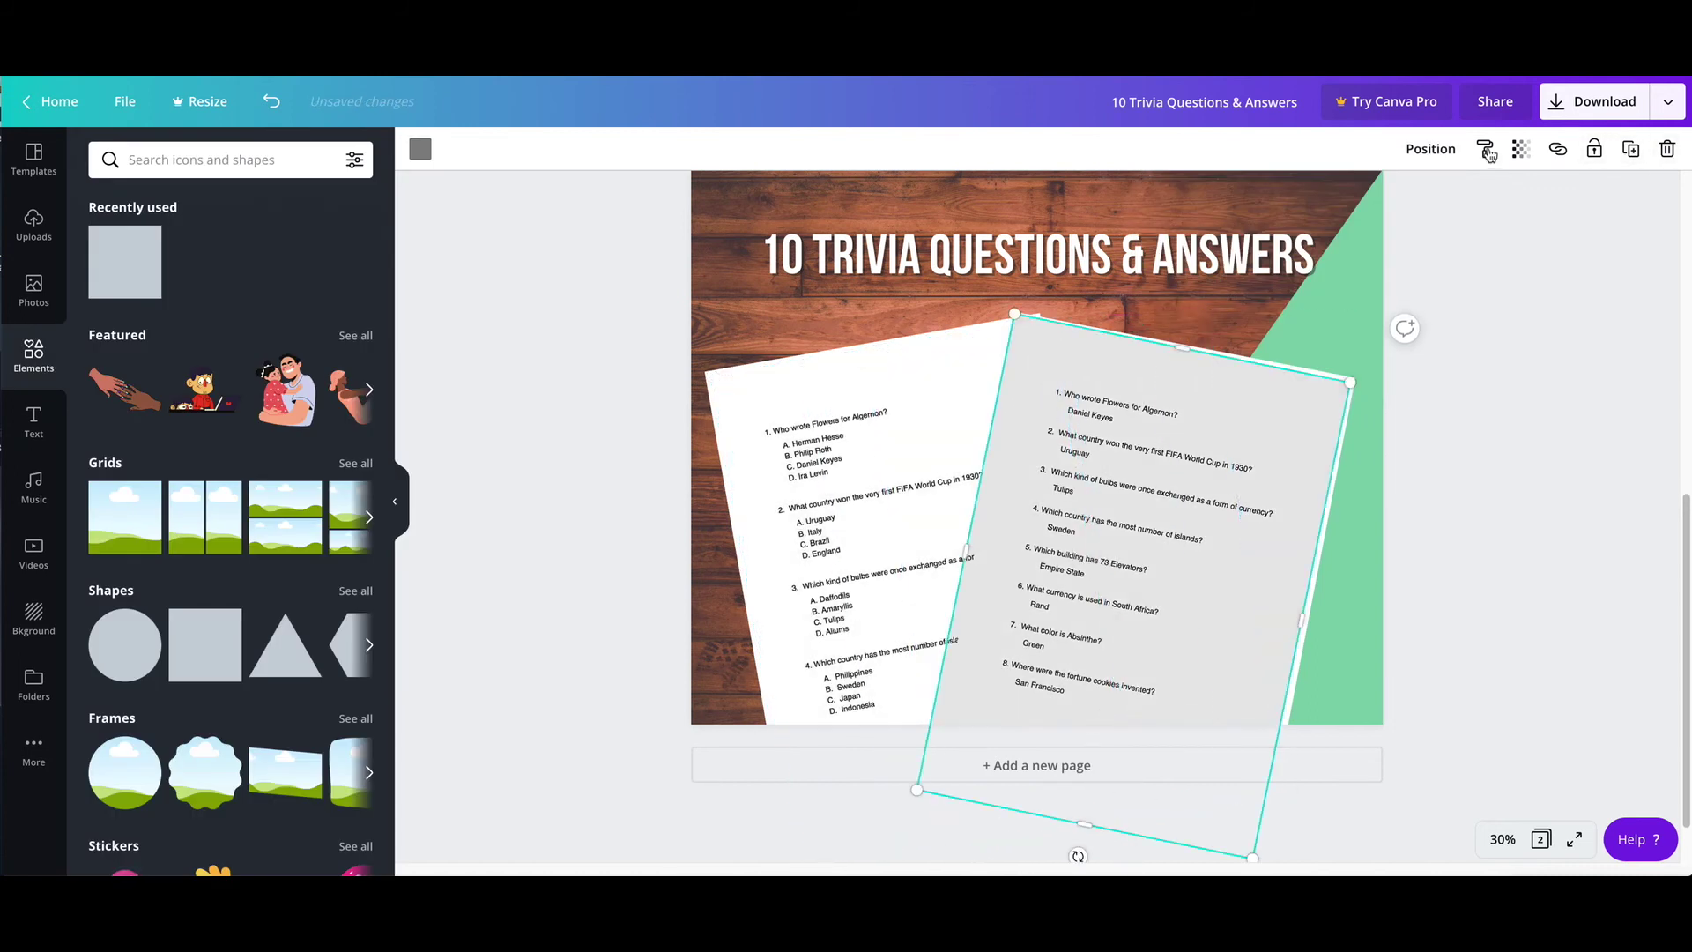
click(1437, 150)
click(1410, 243)
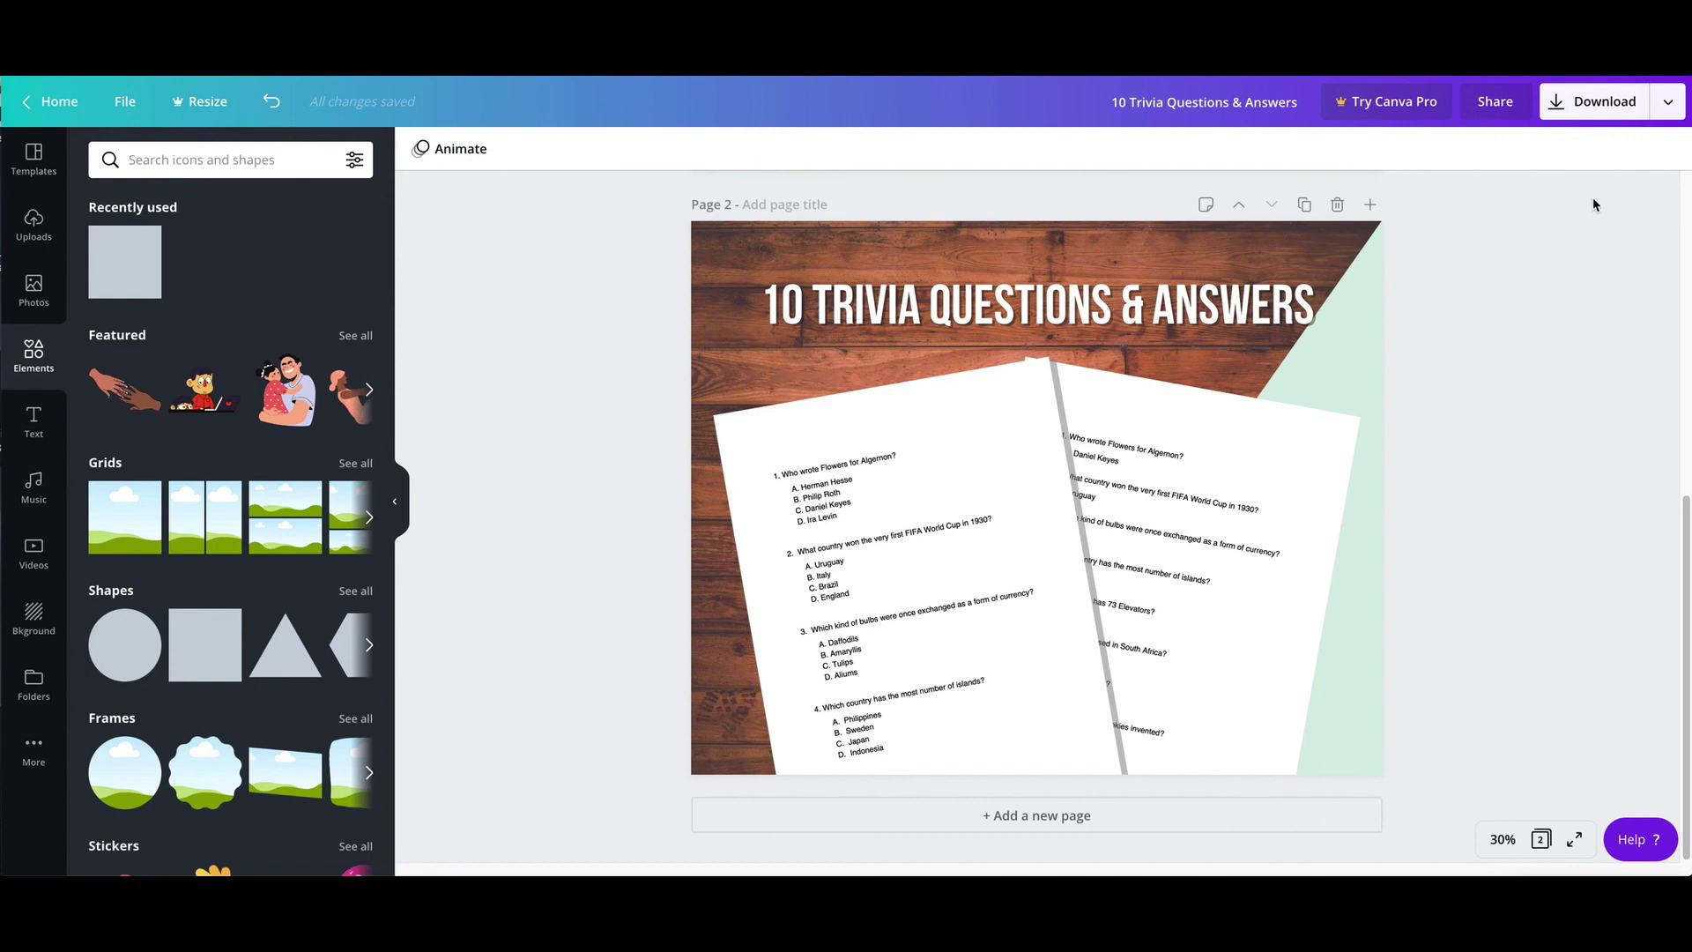
Step: Bring up the Download settings and keep PNG as the file type
click(1669, 106)
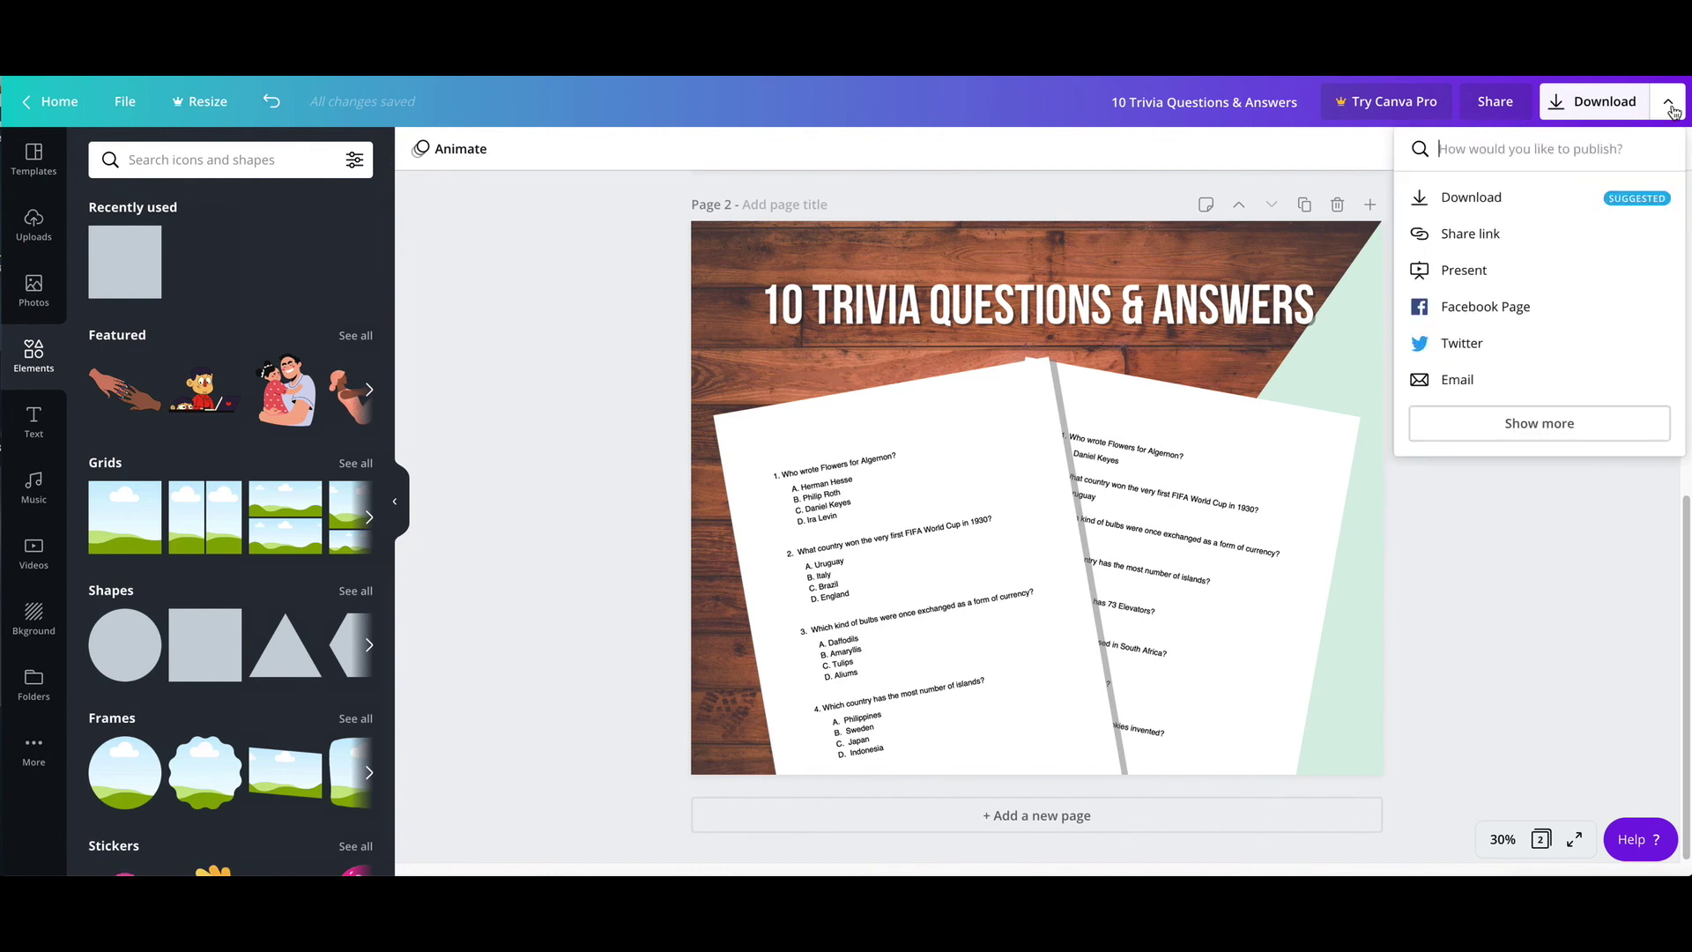
click(1550, 208)
click(1565, 232)
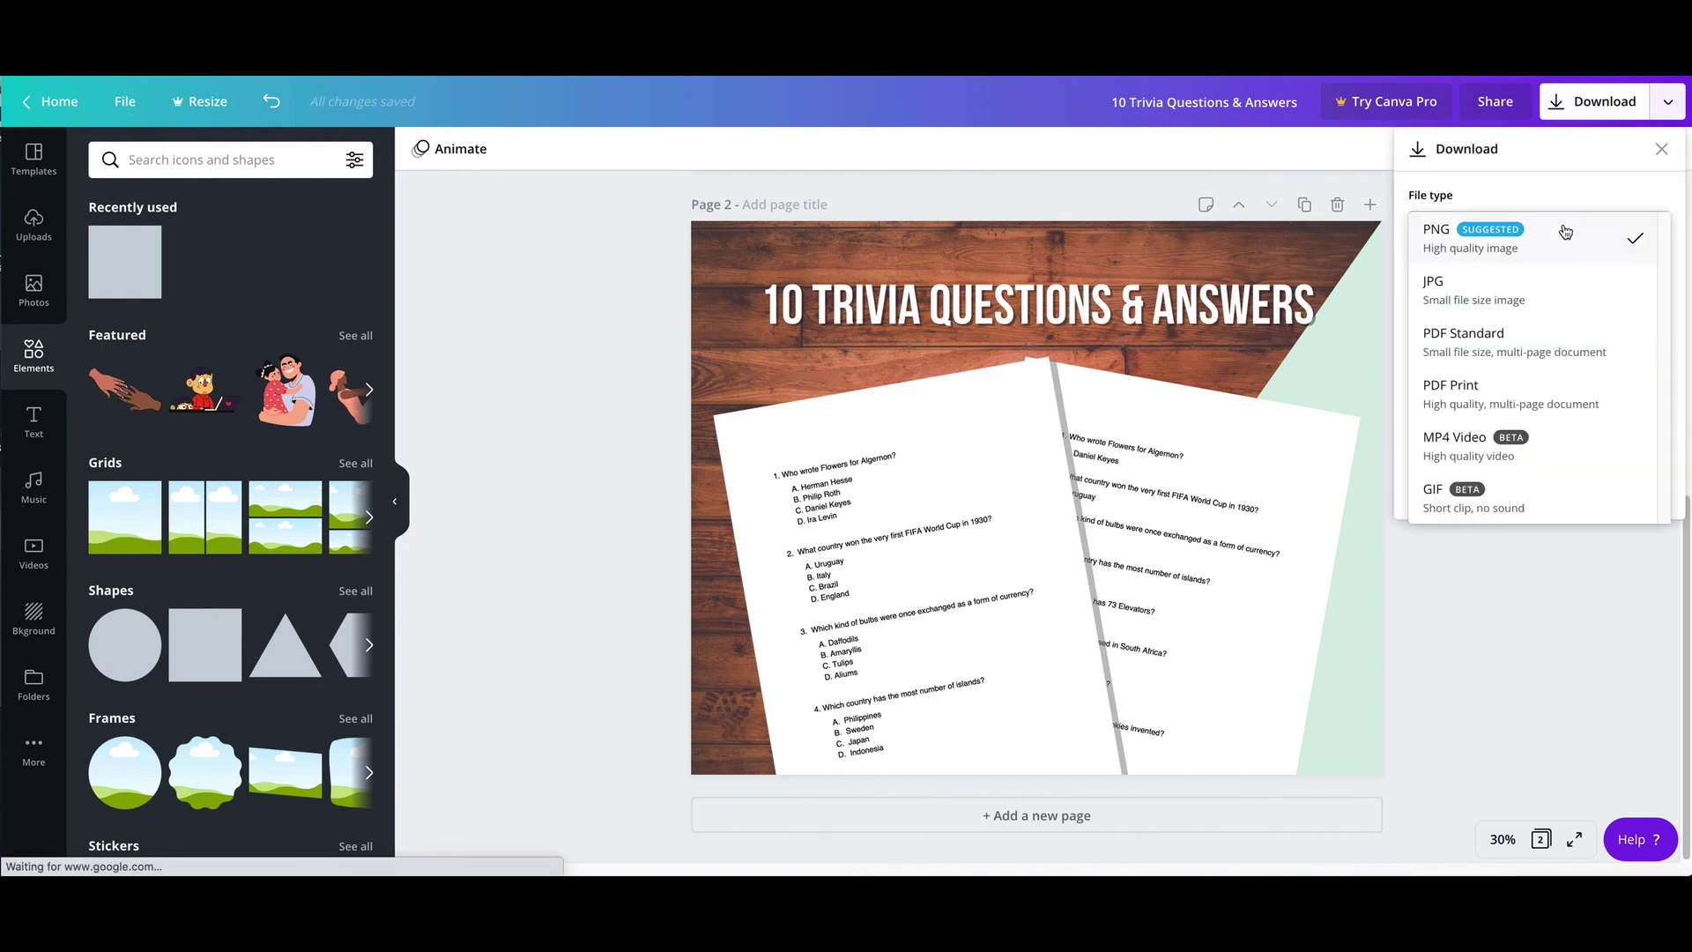
click(1496, 234)
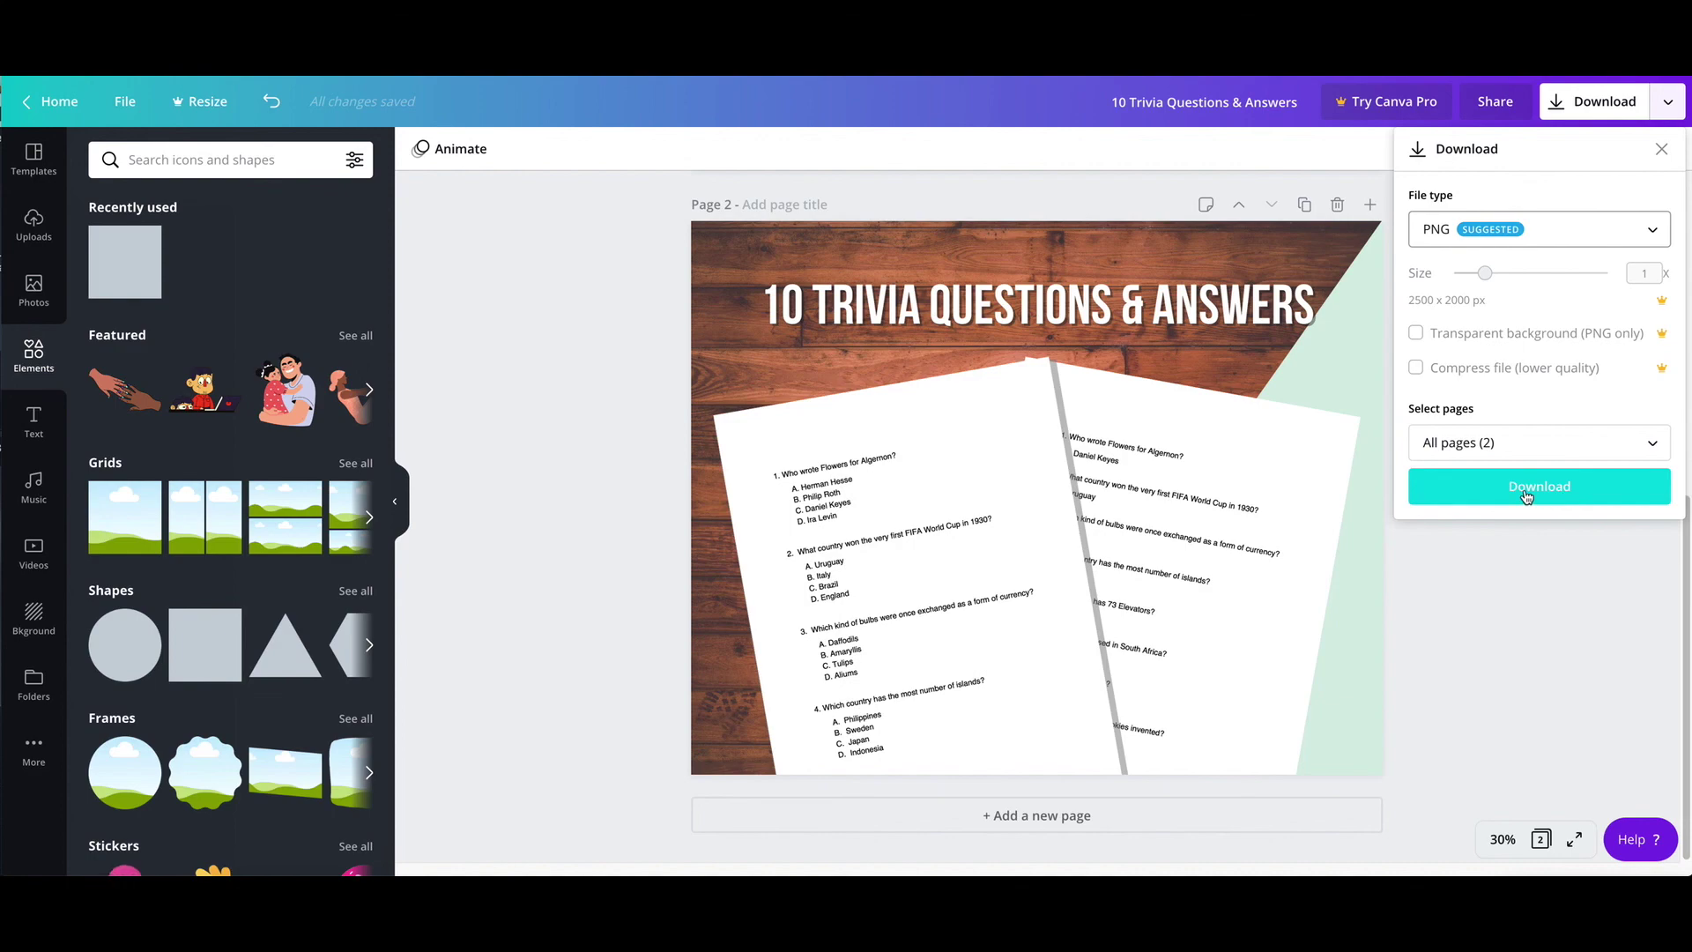